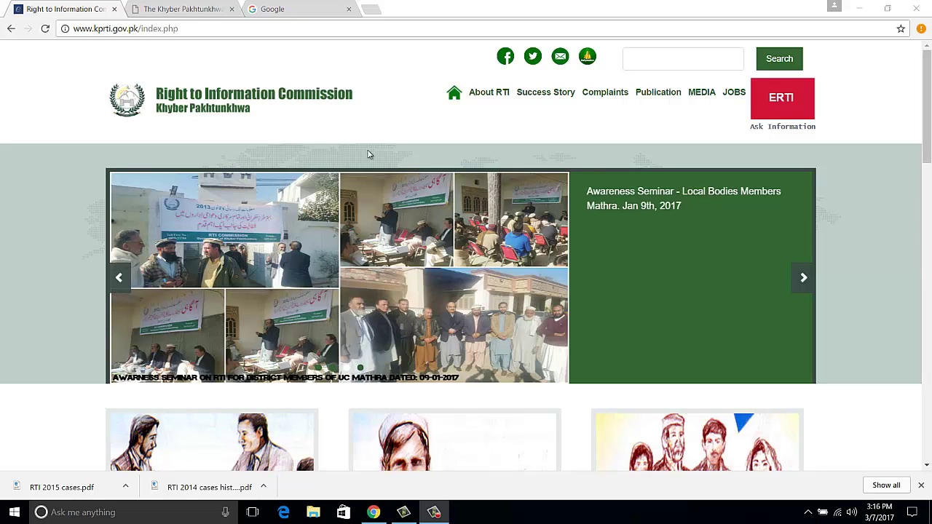
# Step: Search Google for "rti kpk" and open the Right to Information Commission website from the results
pyautogui.click(294, 10)
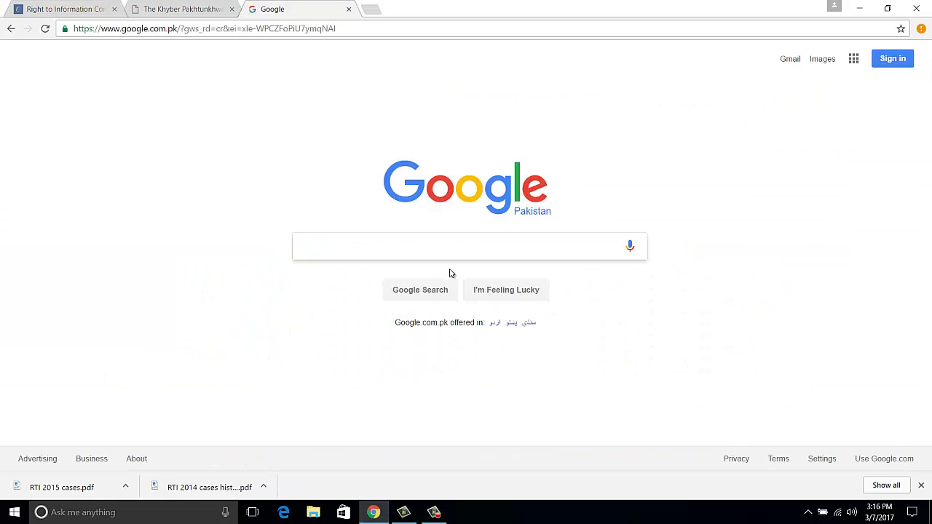
pyautogui.write('gd')
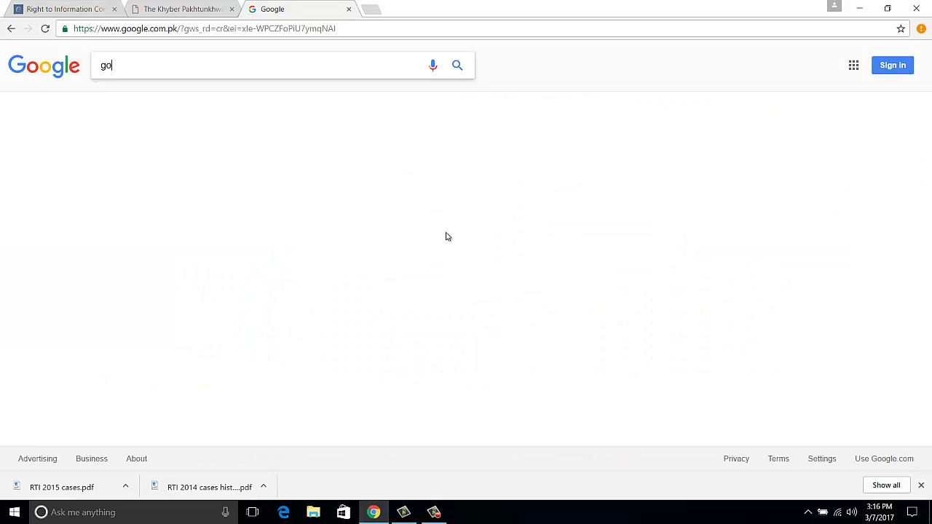
pyautogui.press('BackSpace')
pyautogui.press('BackSpace')
pyautogui.write('rti kpk')
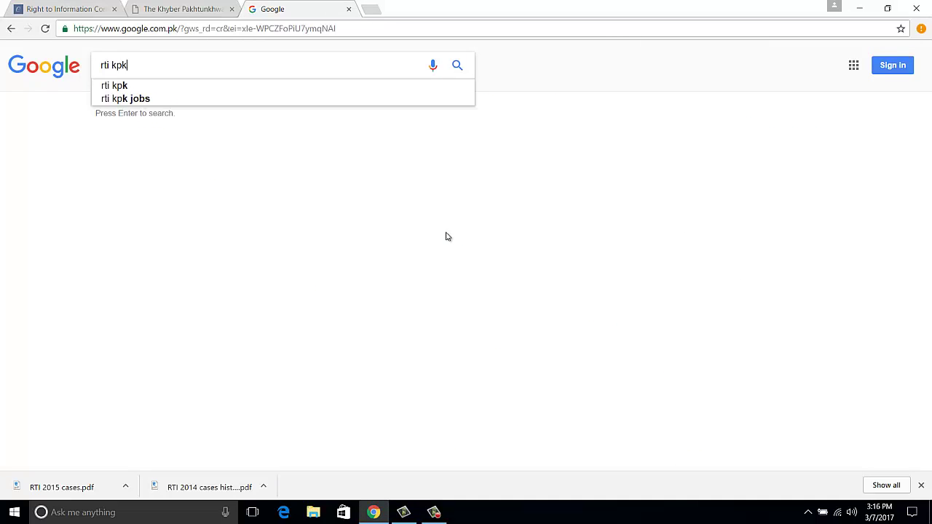
pyautogui.press('Return')
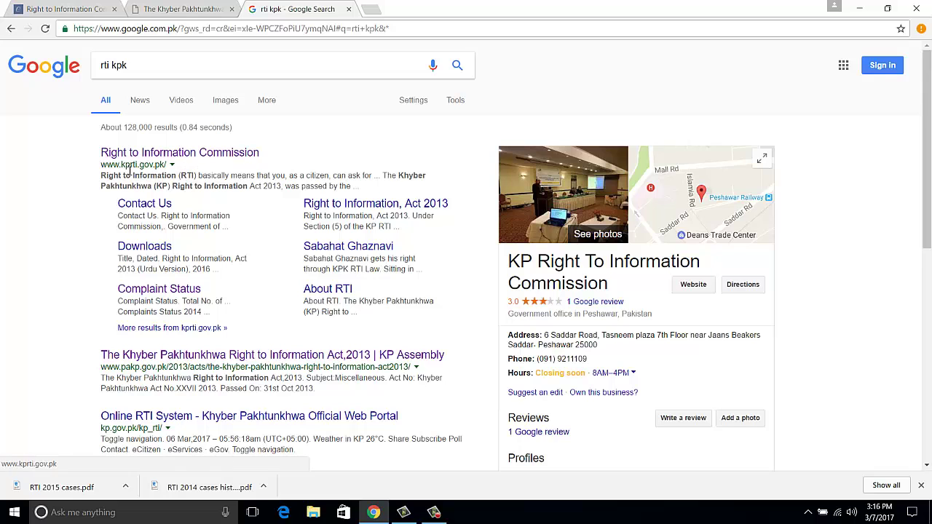
pyautogui.click(182, 154)
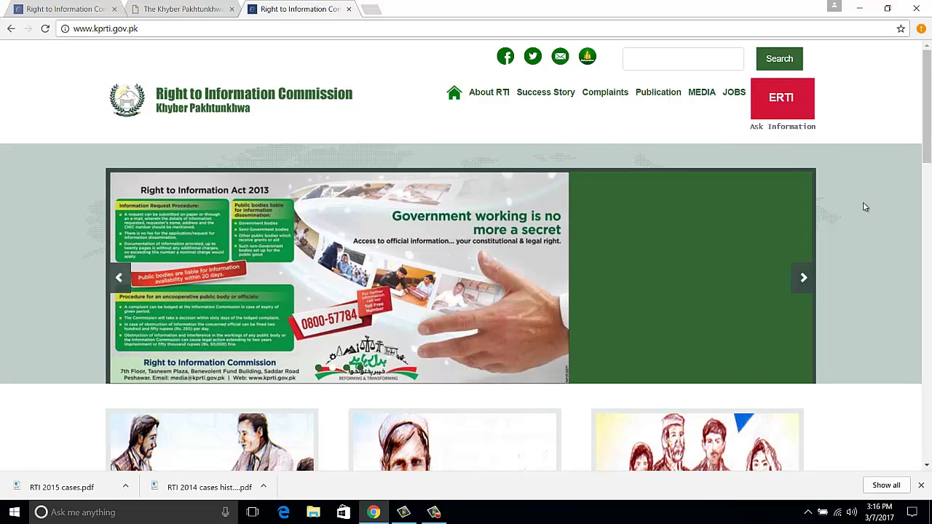
# Step: Look over the Commission's home page, including the Complaints, Publication and Media menu entries and the page's lower sections
pyautogui.moveTo(927, 129); pyautogui.dragTo(888, 104)
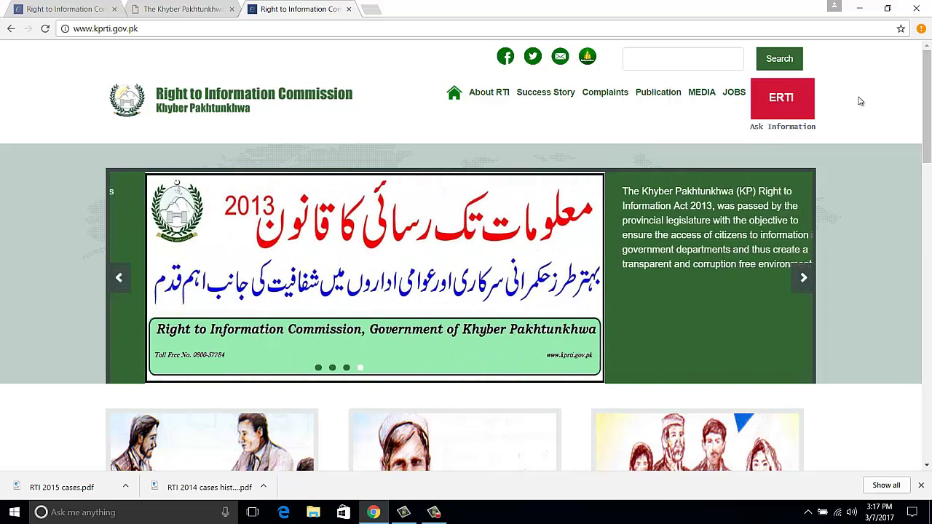
pyautogui.moveTo(543, 97)
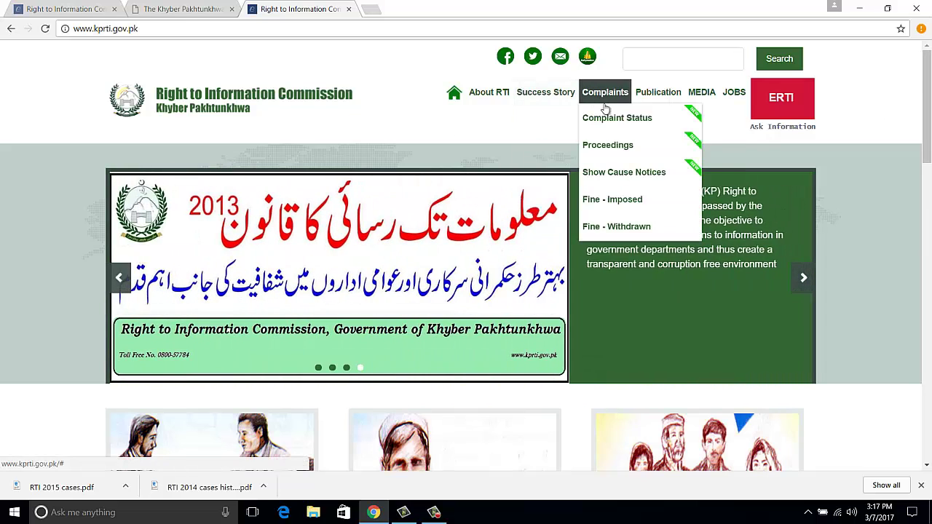
pyautogui.moveTo(659, 103)
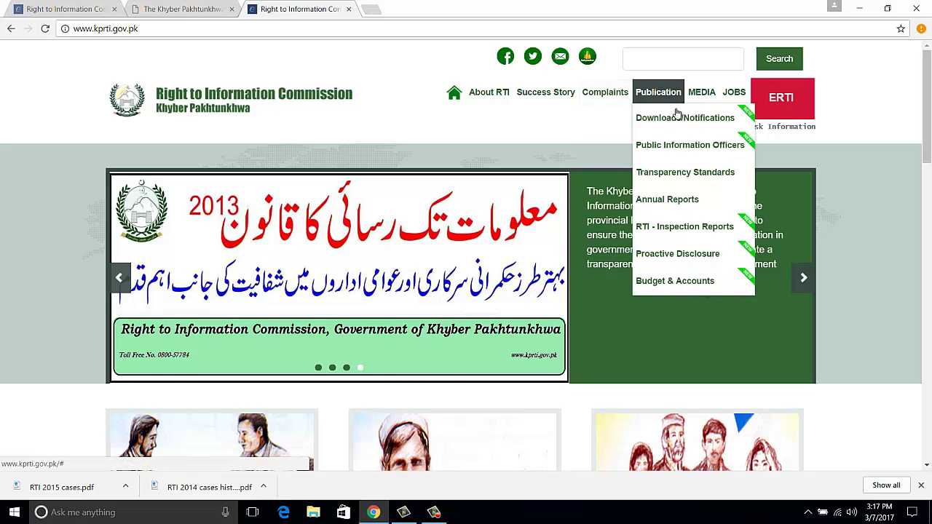
pyautogui.moveTo(715, 99)
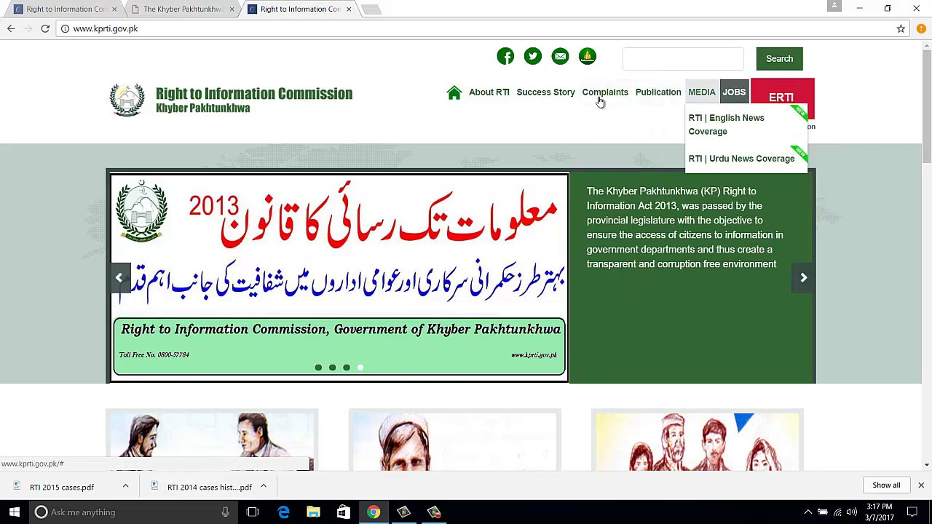
pyautogui.moveTo(489, 94)
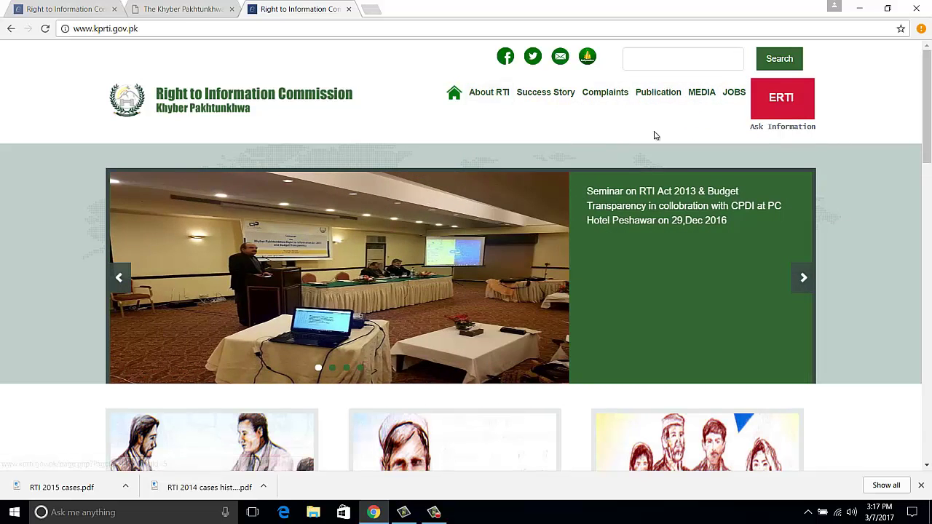
pyautogui.scroll(-15, 922, 391)
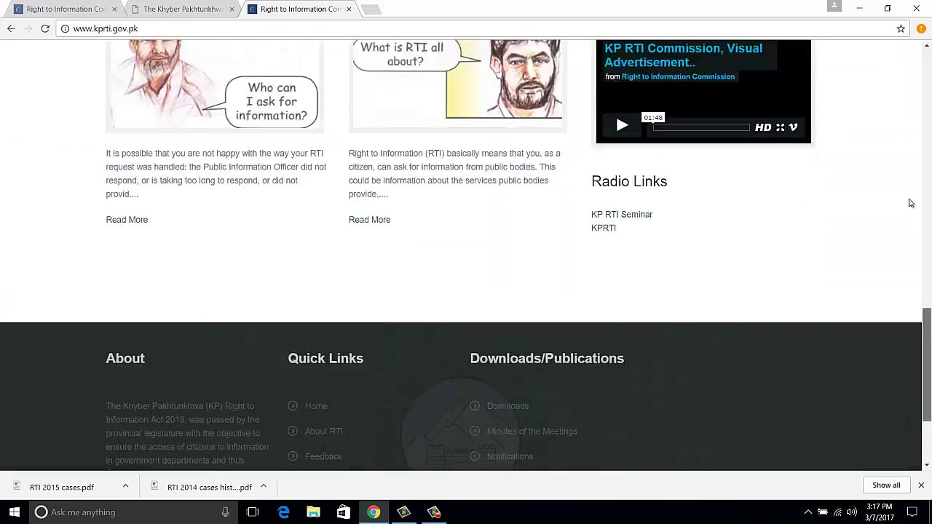
pyautogui.scroll(15, 909, 202)
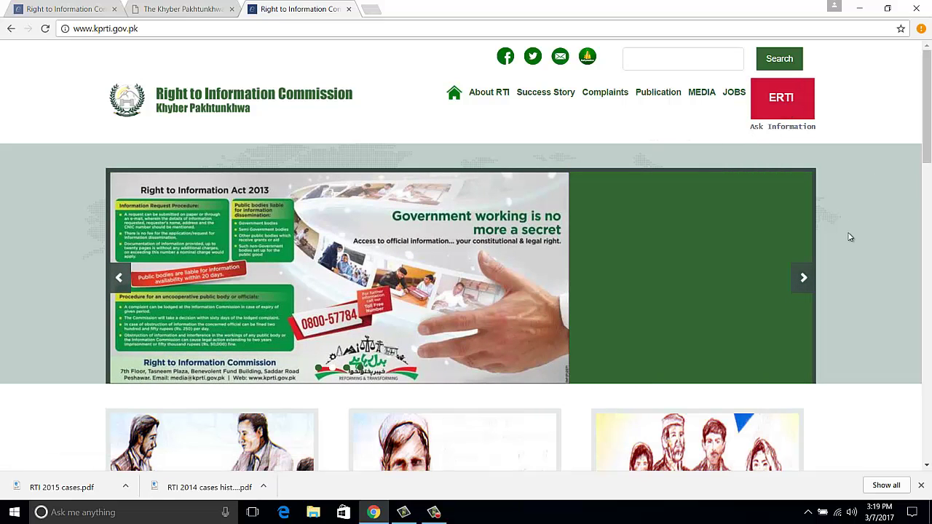
pyautogui.scroll(-3, 854, 247)
pyautogui.scroll(3, 852, 258)
# Step: Go to the ERTI services portal and open its Submit RTI Request form
pyautogui.click(789, 107)
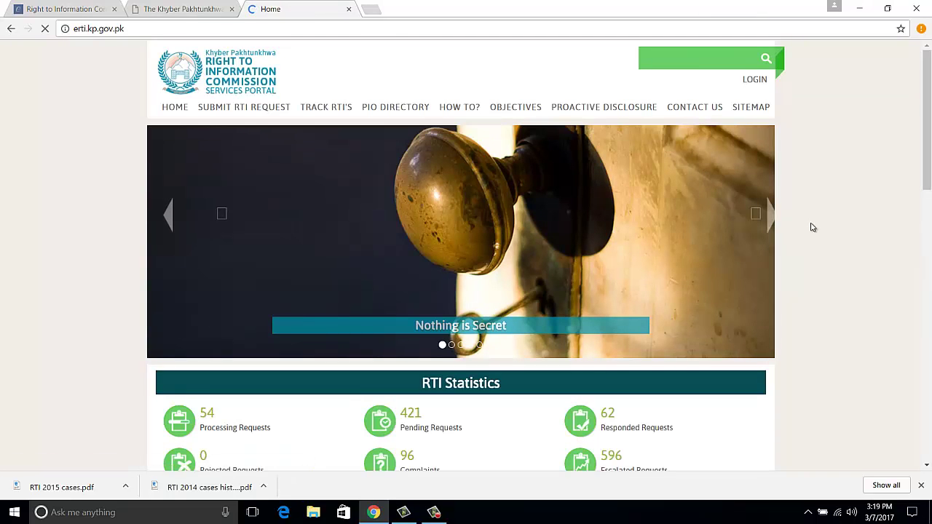
pyautogui.moveTo(929, 134); pyautogui.dragTo(929, 182)
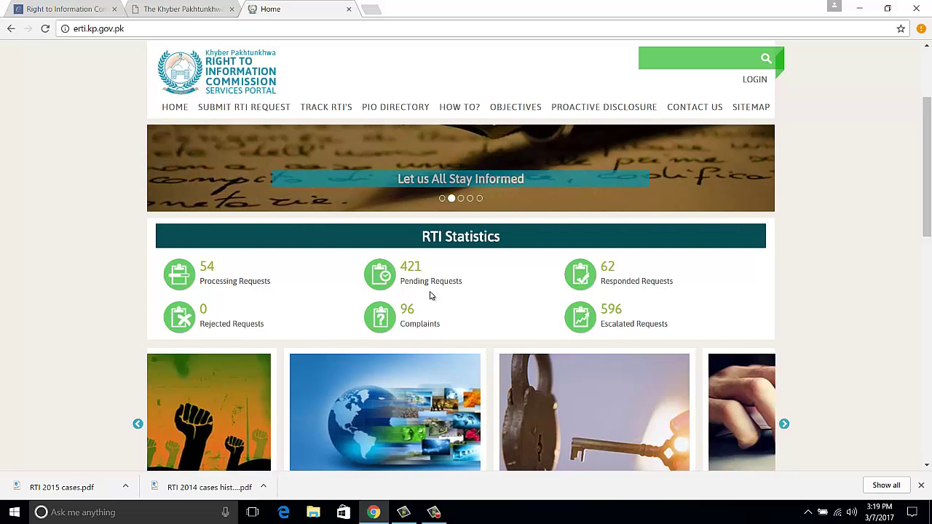
pyautogui.moveTo(928, 188); pyautogui.dragTo(926, 135)
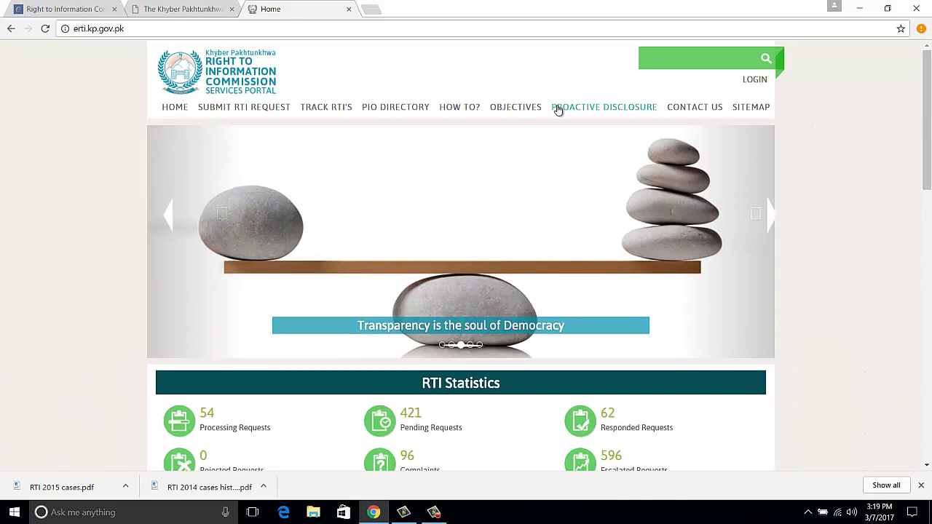
pyautogui.click(240, 109)
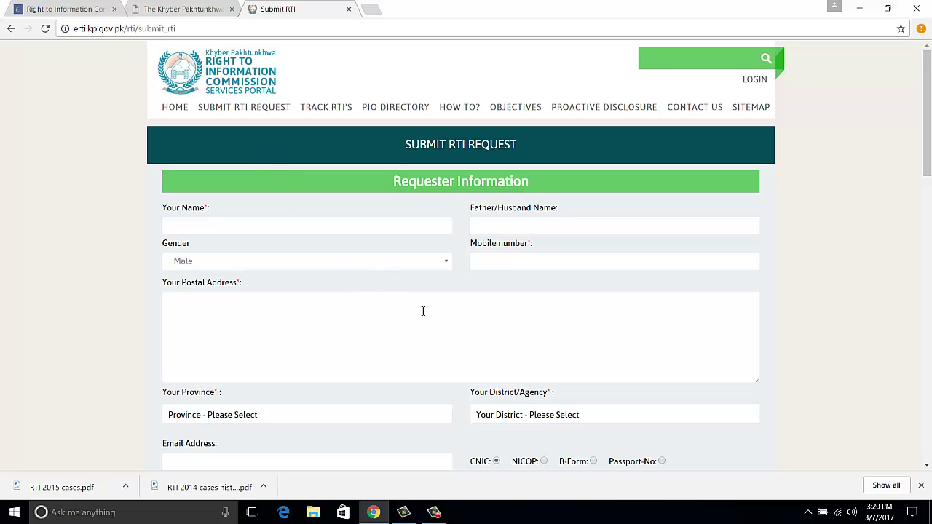
# Step: Review the fields in the form's Requester Information and Request Detail sections
pyautogui.scroll(-6, 423, 313)
pyautogui.scroll(-3, 429, 312)
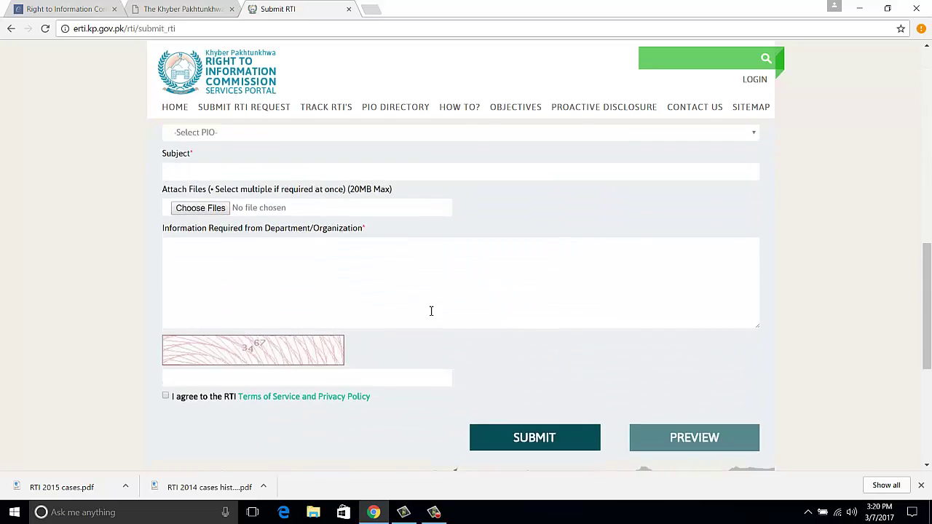
pyautogui.scroll(10, 432, 312)
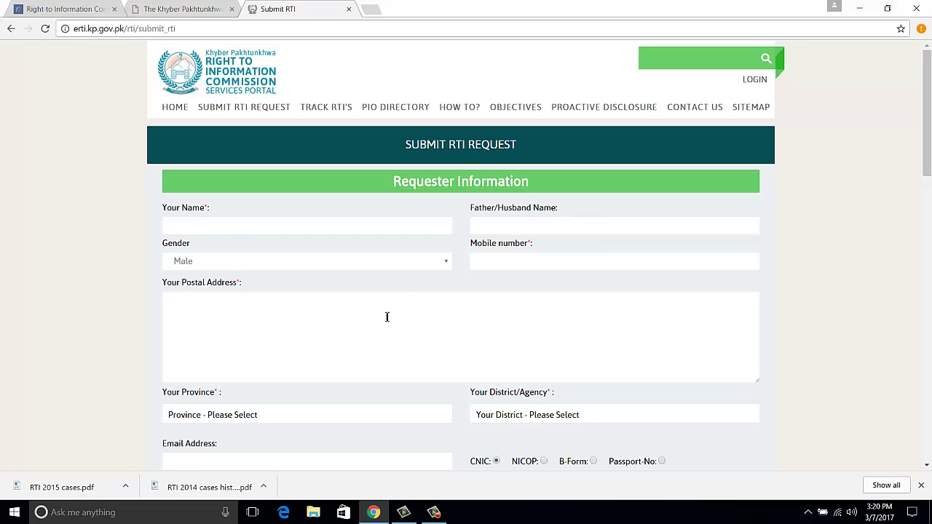
pyautogui.scroll(-2, 360, 353)
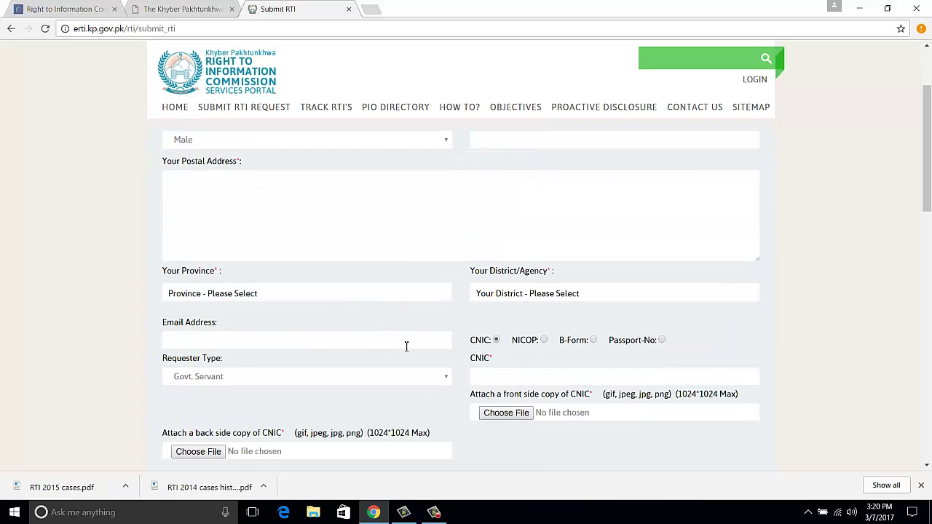
pyautogui.scroll(-3, 415, 339)
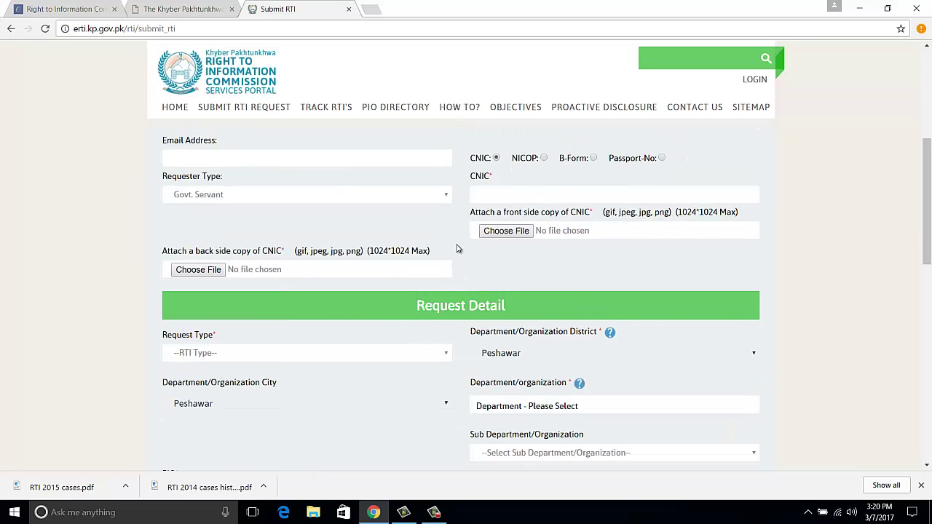
pyautogui.scroll(-3, 456, 255)
pyautogui.scroll(2, 459, 277)
pyautogui.scroll(-4, 460, 285)
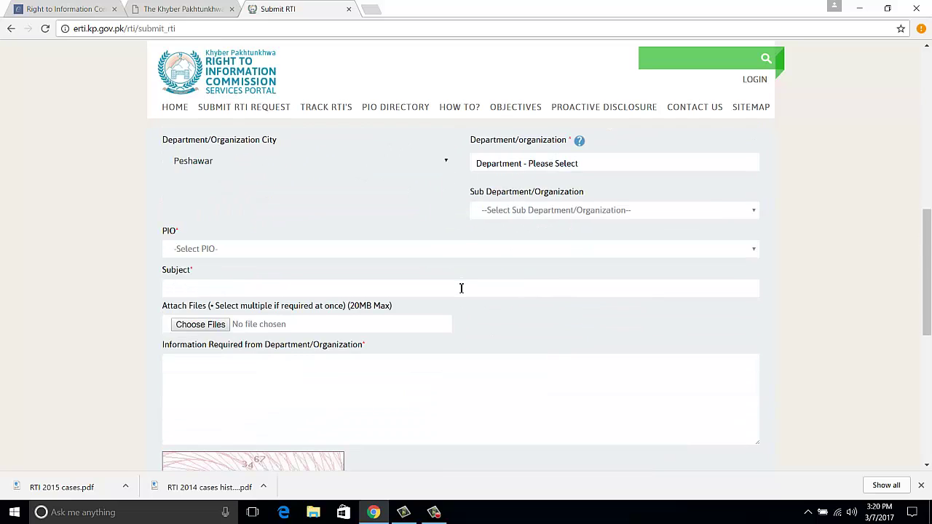
# Step: Submit the blank RTI request form to check which fields are required
pyautogui.scroll(-3, 481, 335)
pyautogui.click(538, 315)
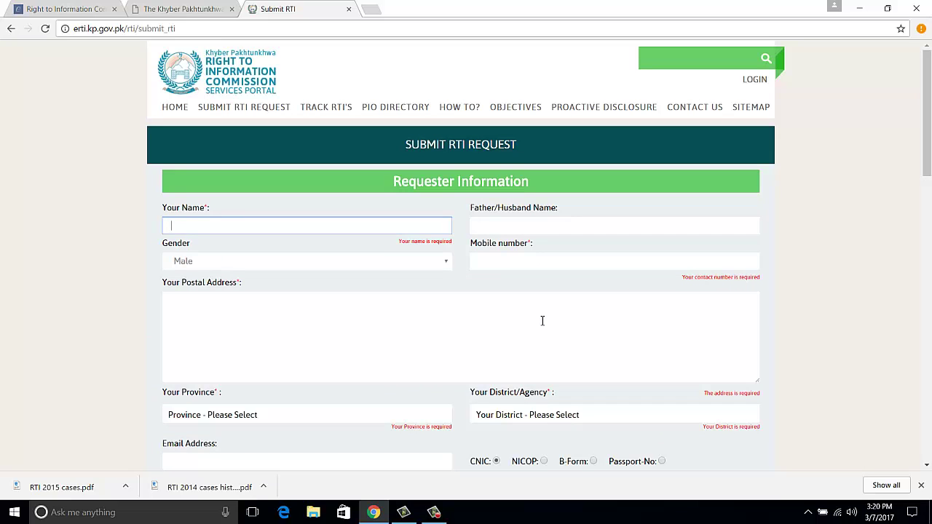
pyautogui.moveTo(928, 156)
pyautogui.mouseDown()
pyautogui.moveTo(929, 393)
pyautogui.moveTo(929, 160)
pyautogui.mouseUp()
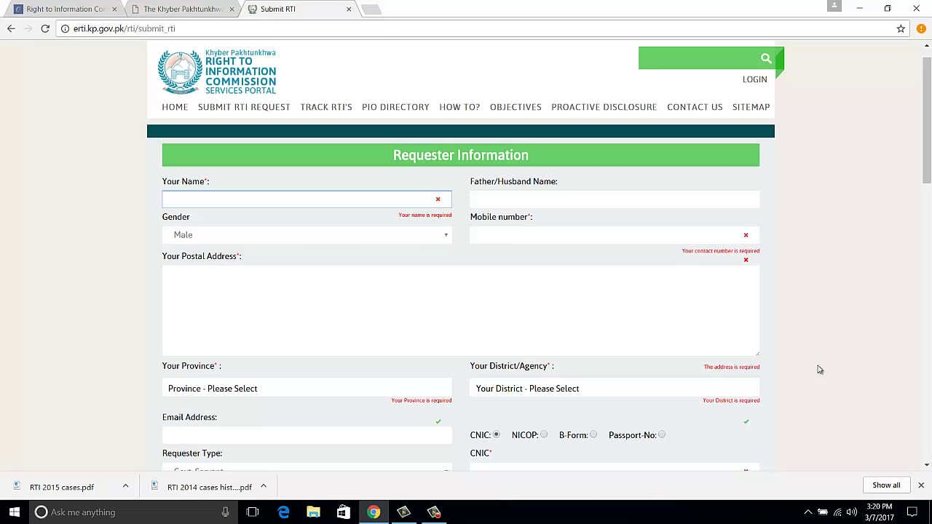
# Step: Set the requester's province to Khyber Pukhtunkhwa
pyautogui.moveTo(928, 174); pyautogui.dragTo(930, 259)
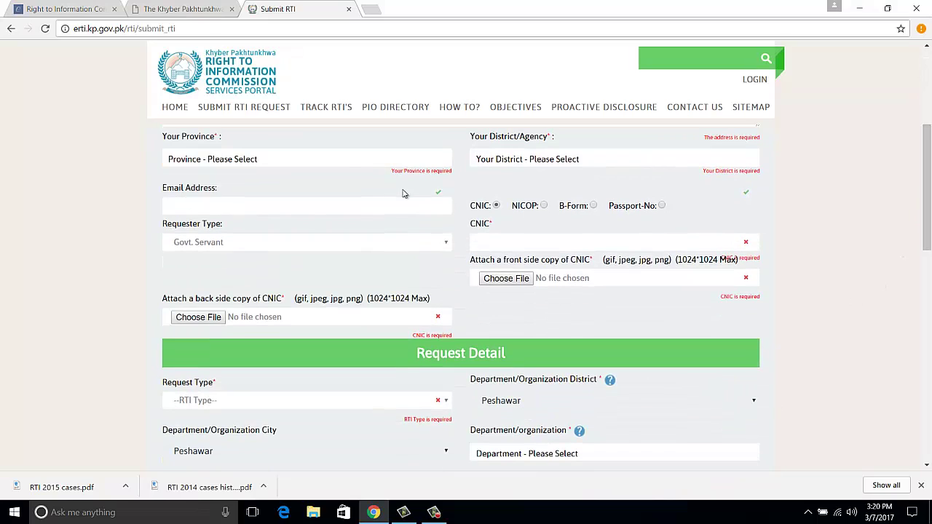
pyautogui.click(314, 162)
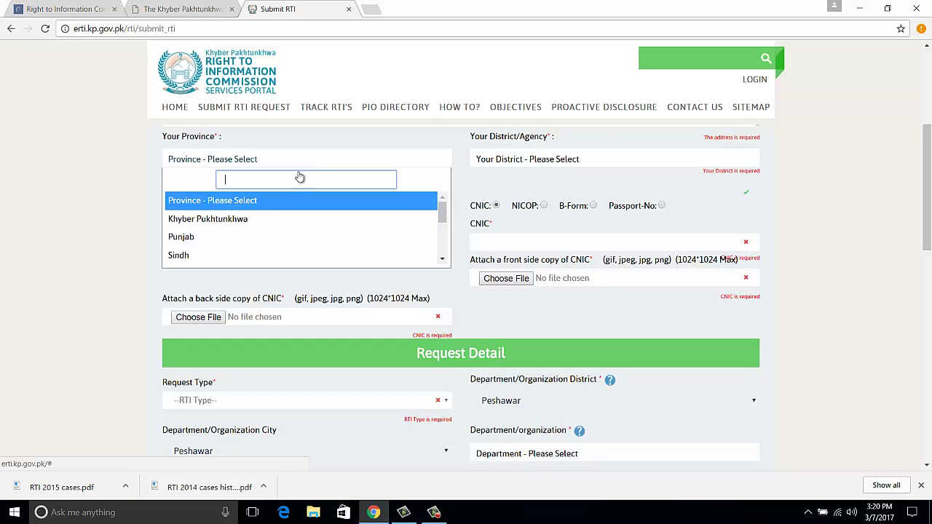
pyautogui.click(254, 218)
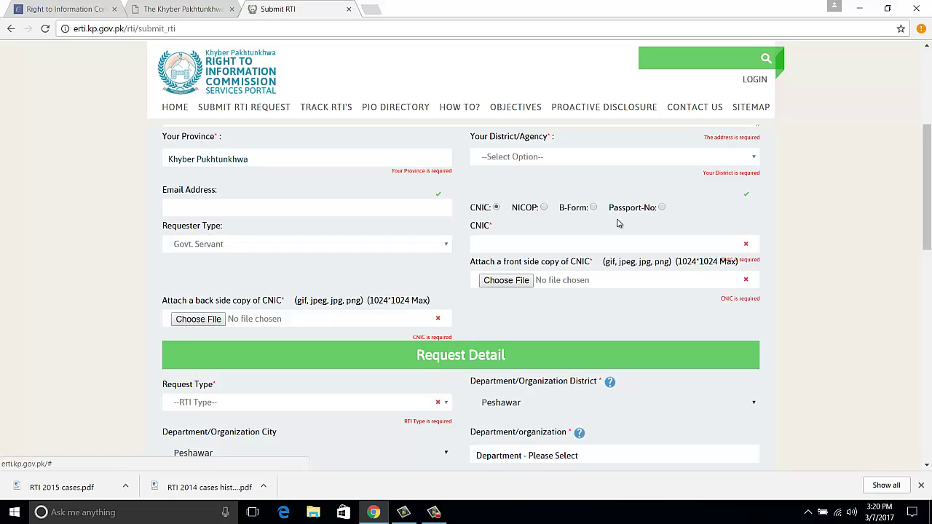
# Step: Check the CNIC number field and the file choosers for its front and back side copies, without attaching anything
pyautogui.click(497, 242)
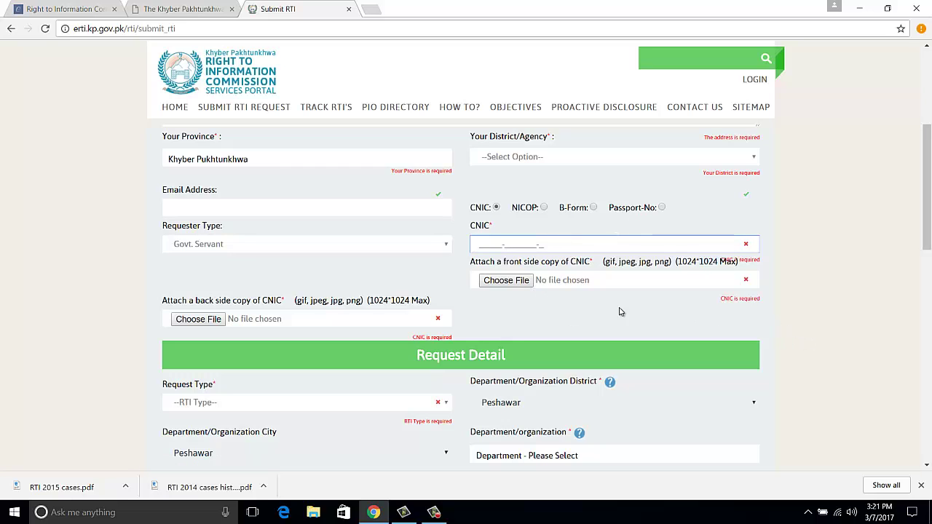
pyautogui.click(517, 285)
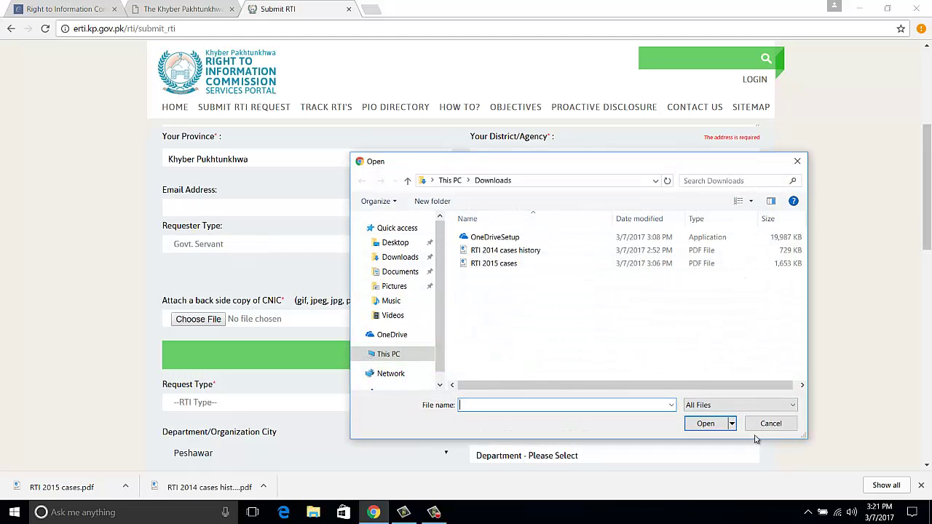
pyautogui.click(768, 424)
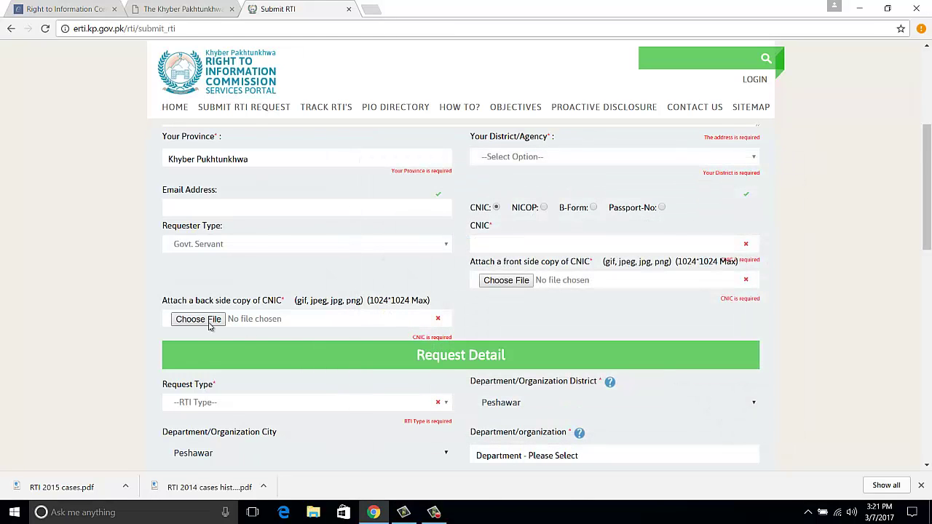
pyautogui.click(209, 325)
pyautogui.click(761, 421)
# Step: Set the request type to District in the Request Detail section
pyautogui.scroll(-1, 615, 306)
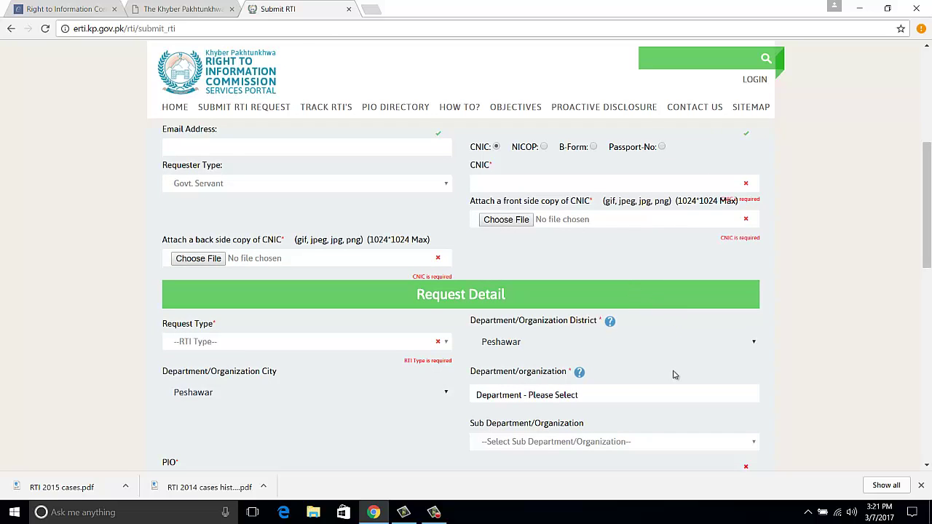
pyautogui.scroll(-1, 390, 387)
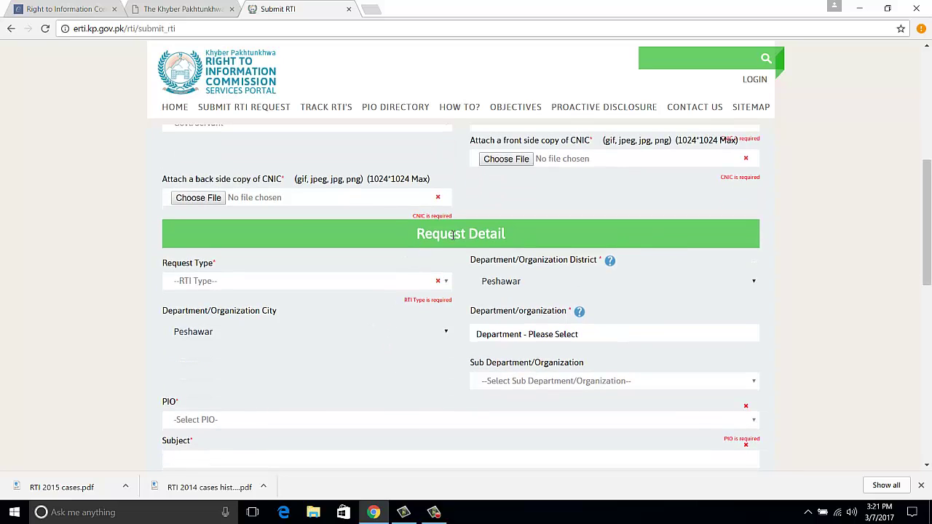
pyautogui.moveTo(522, 234); pyautogui.dragTo(415, 237)
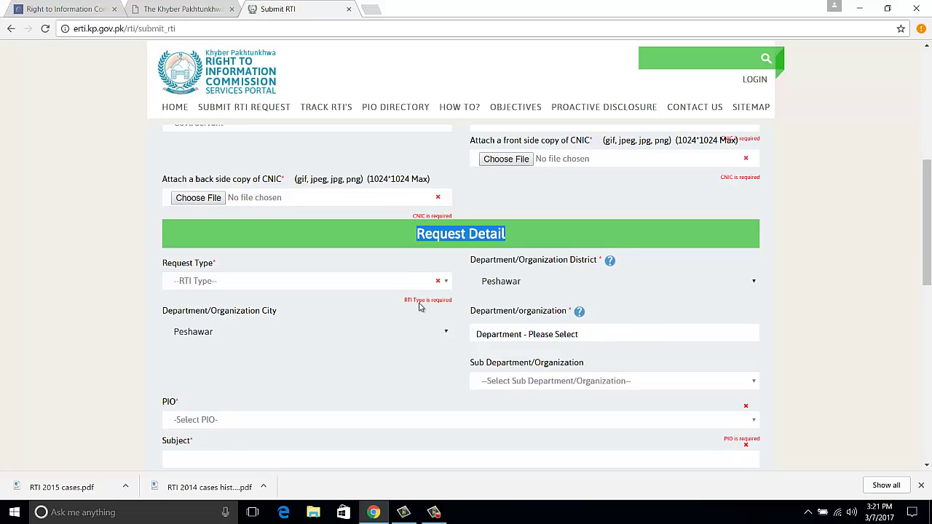
pyautogui.click(322, 284)
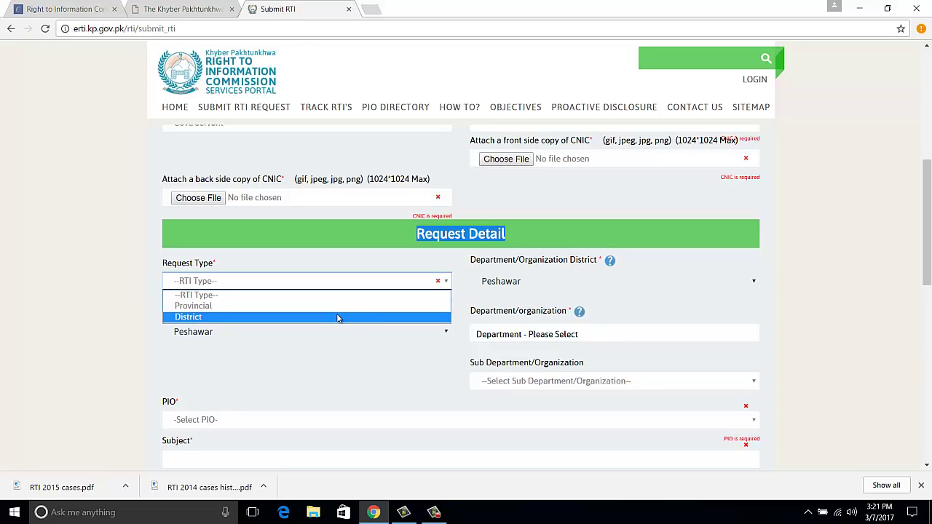
pyautogui.click(338, 317)
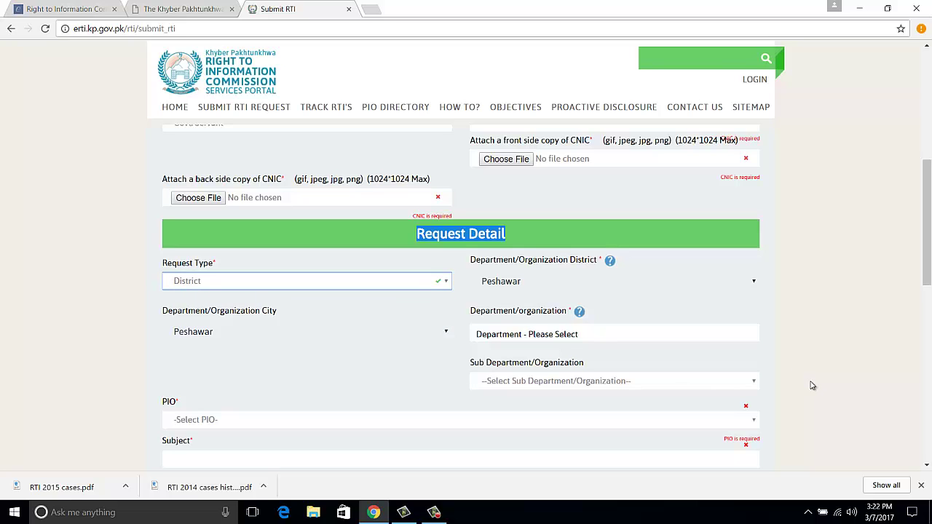
pyautogui.scroll(-2, 813, 385)
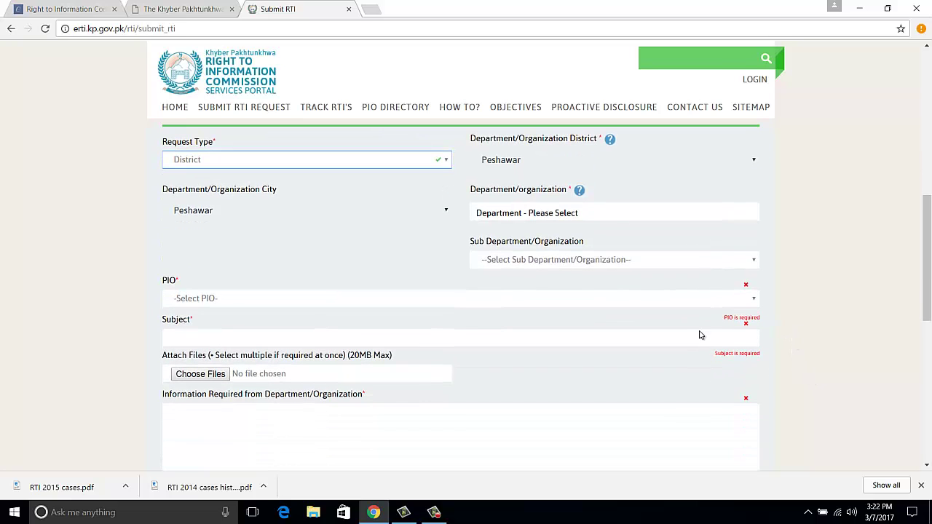
# Step: Search the Department/Organization list for departments matching "fores", and clear the search text
pyautogui.click(654, 214)
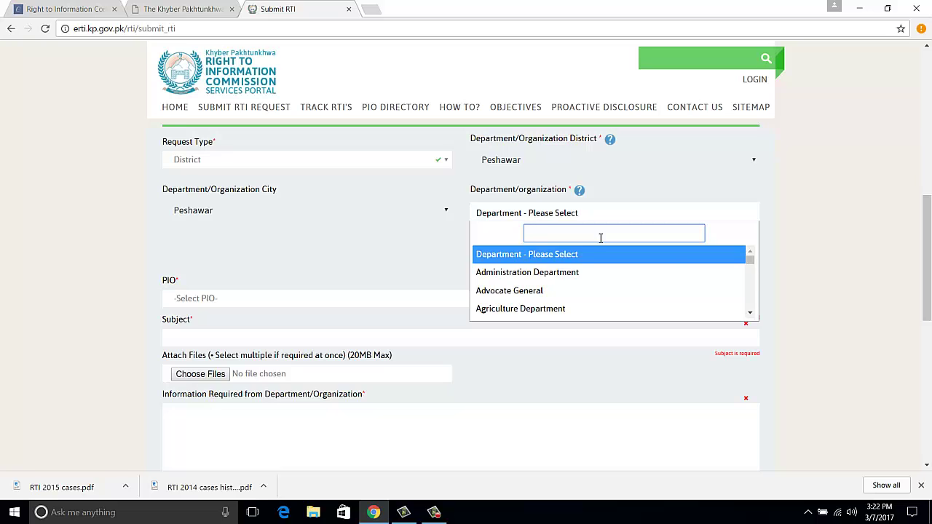
pyautogui.write('for')
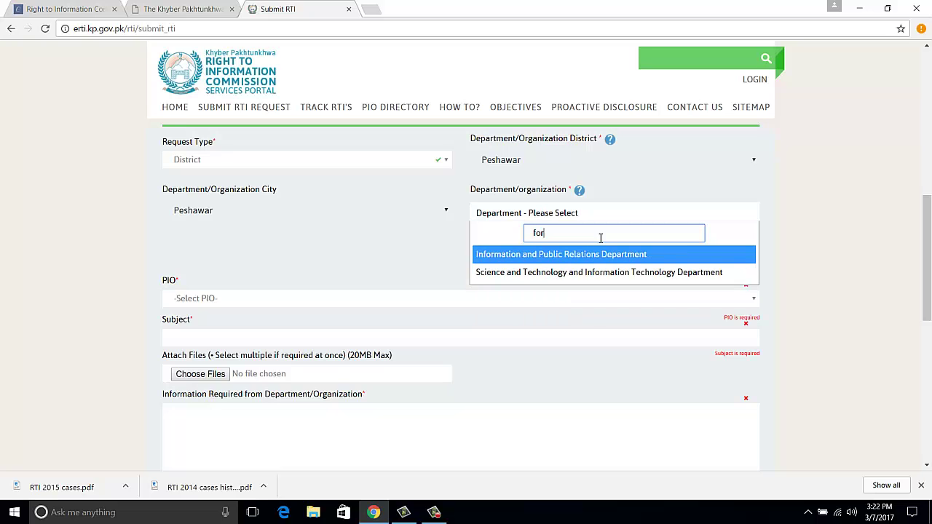
pyautogui.write('es')
pyautogui.press('BackSpace')
pyautogui.press('BackSpace')
pyautogui.press('BackSpace')
pyautogui.press('BackSpace')
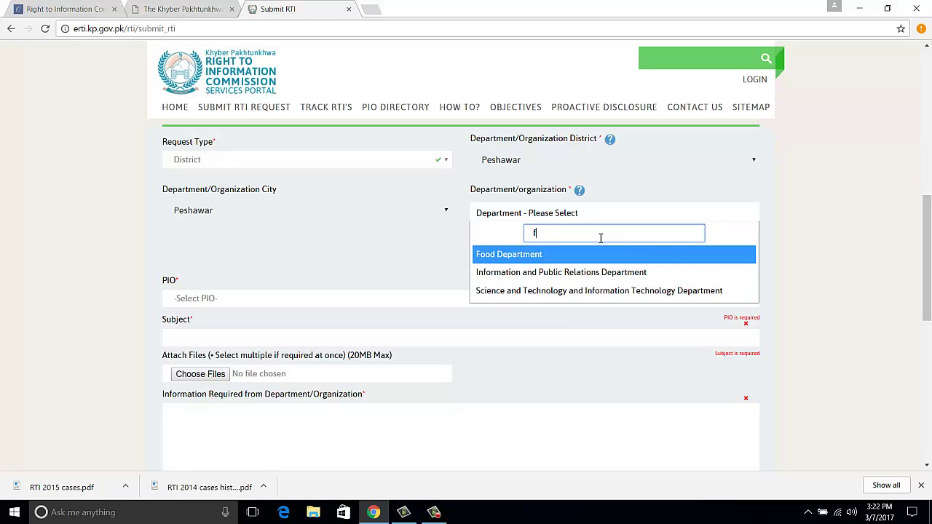
pyautogui.press('BackSpace')
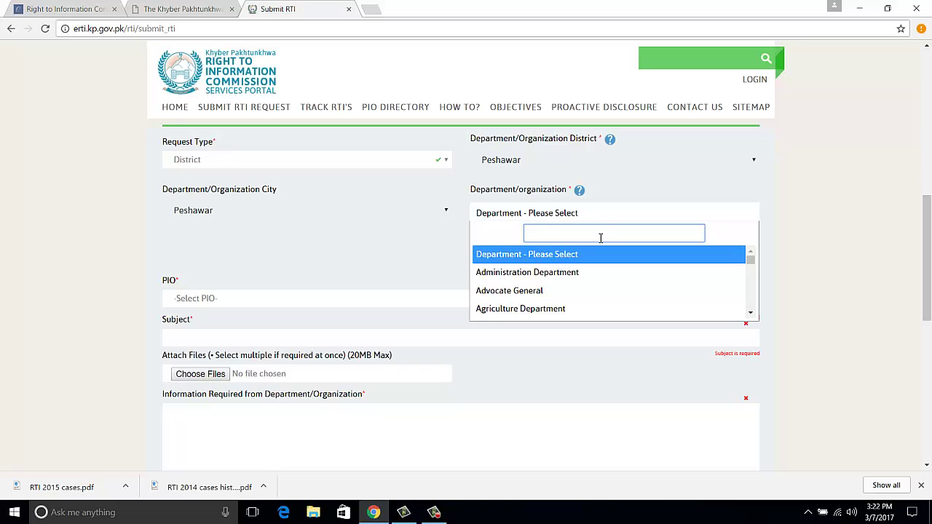
pyautogui.write('fors')
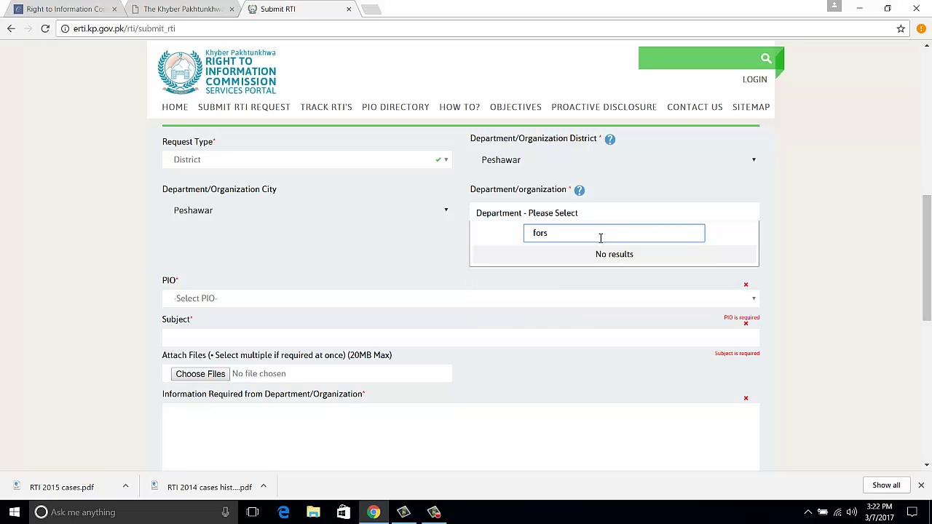
pyautogui.press('BackSpace')
pyautogui.write('et')
pyautogui.press('BackSpace')
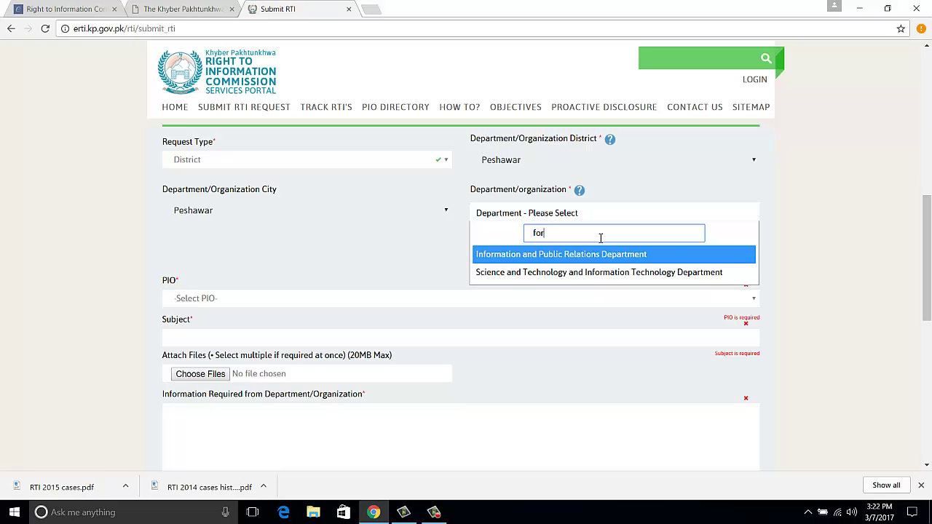
pyautogui.press('BackSpace')
pyautogui.press('BackSpace')
pyautogui.press('BackSpace')
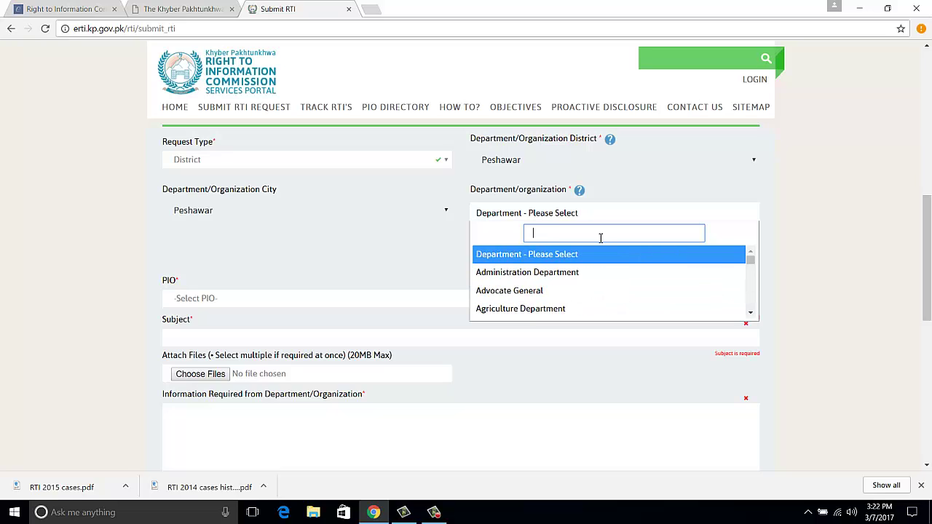
# Step: Filter the department list by "heal" and choose Health department as the Department/Organization
pyautogui.write('hoa')
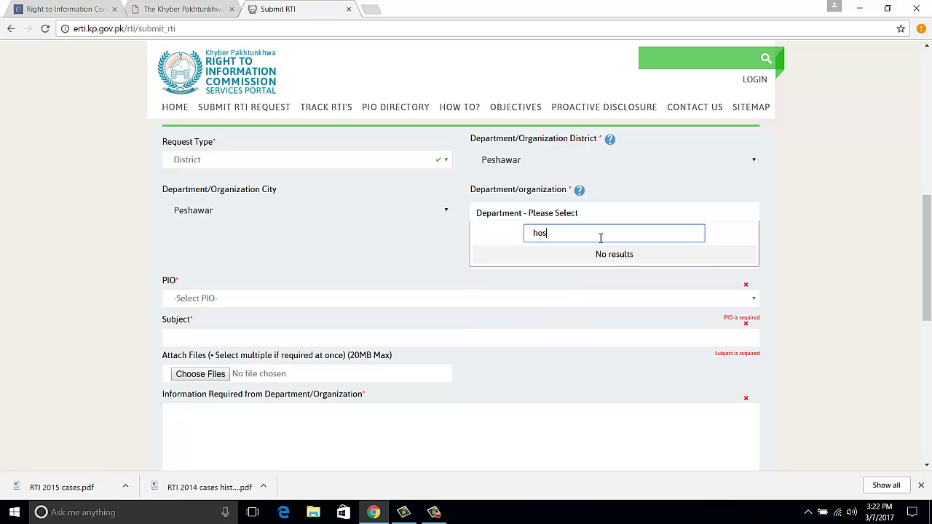
pyautogui.press('BackSpace')
pyautogui.press('BackSpace')
pyautogui.press('BackSpace')
pyautogui.write('heal')
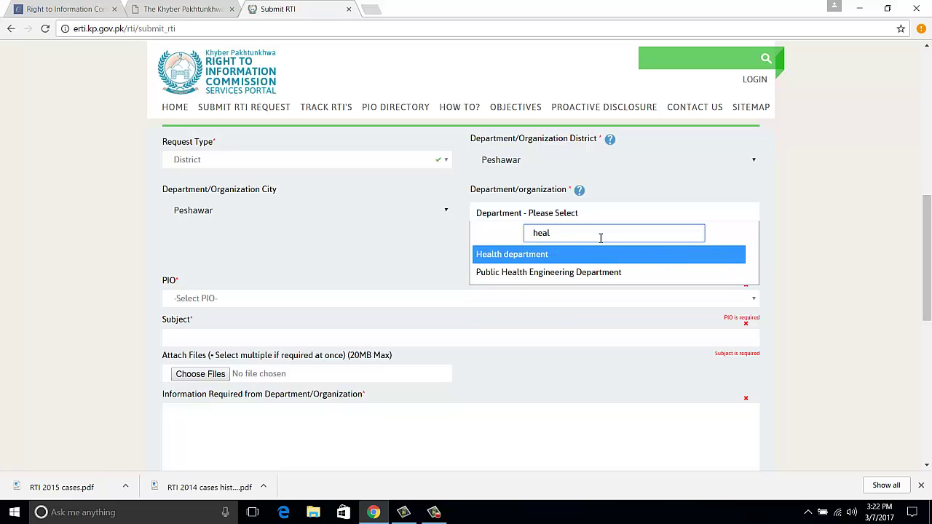
pyautogui.press('Return')
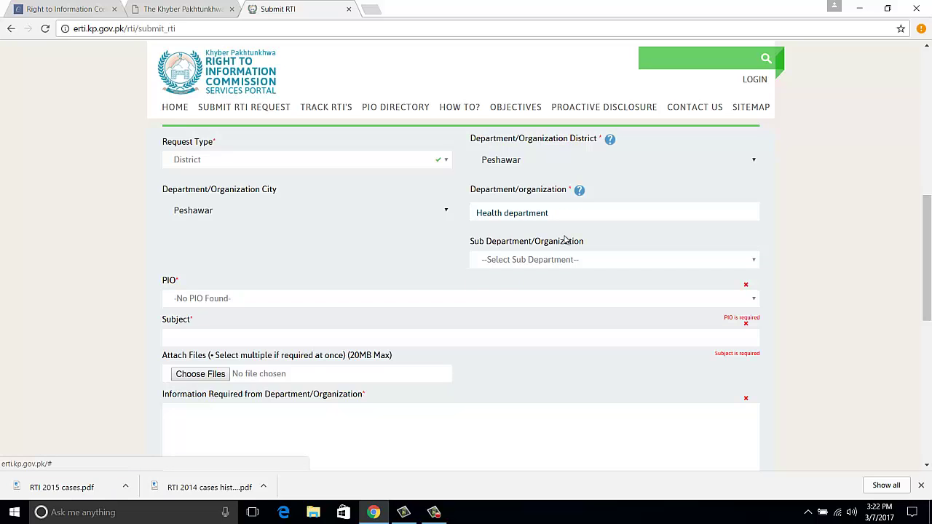
# Step: Set the sub department to HMC Hayatabad and choose PIO HMC as the request's PIO
pyautogui.click(579, 264)
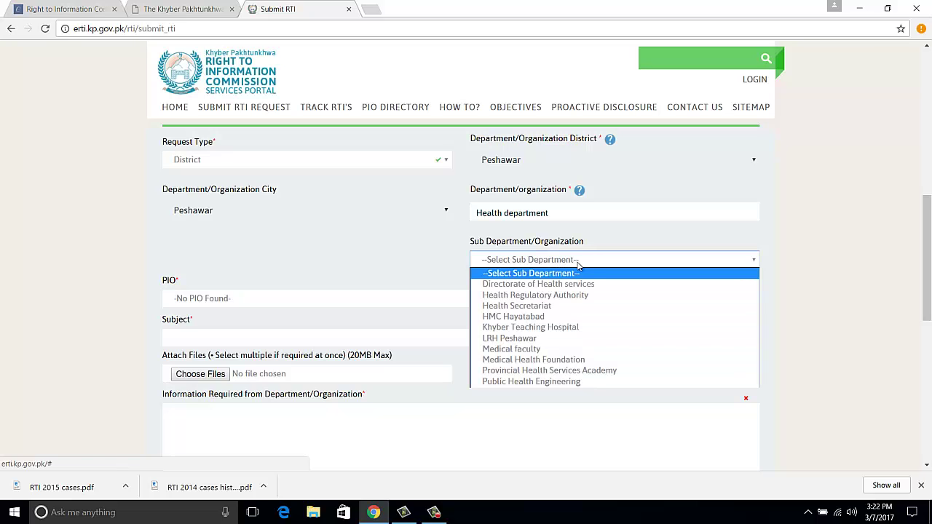
pyautogui.click(564, 318)
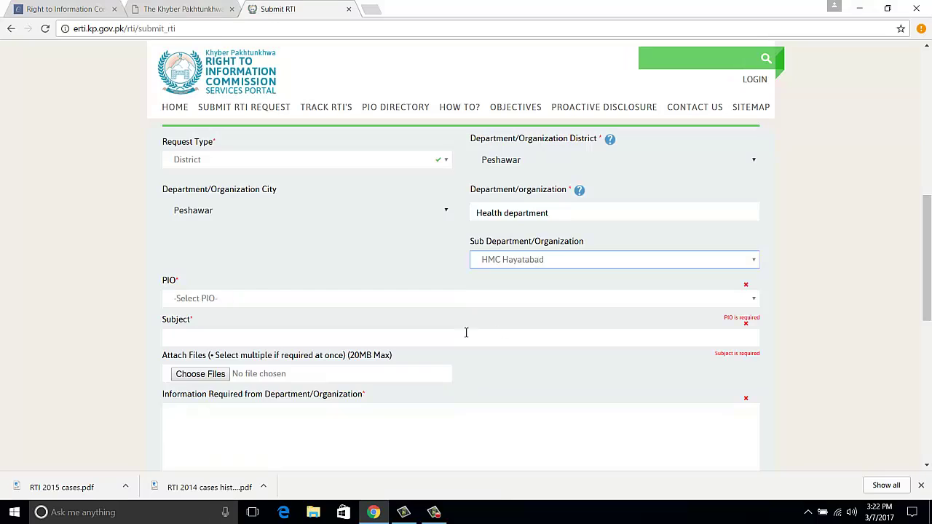
pyautogui.click(203, 305)
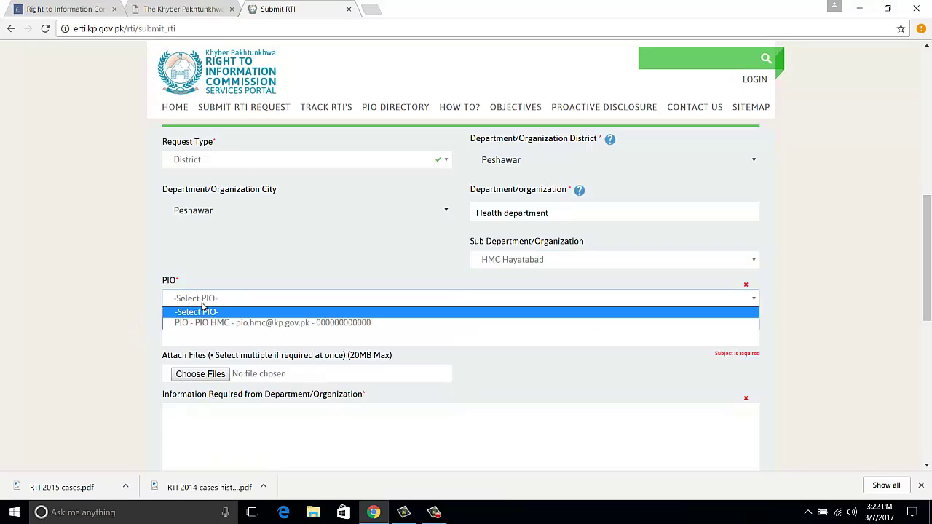
pyautogui.click(296, 324)
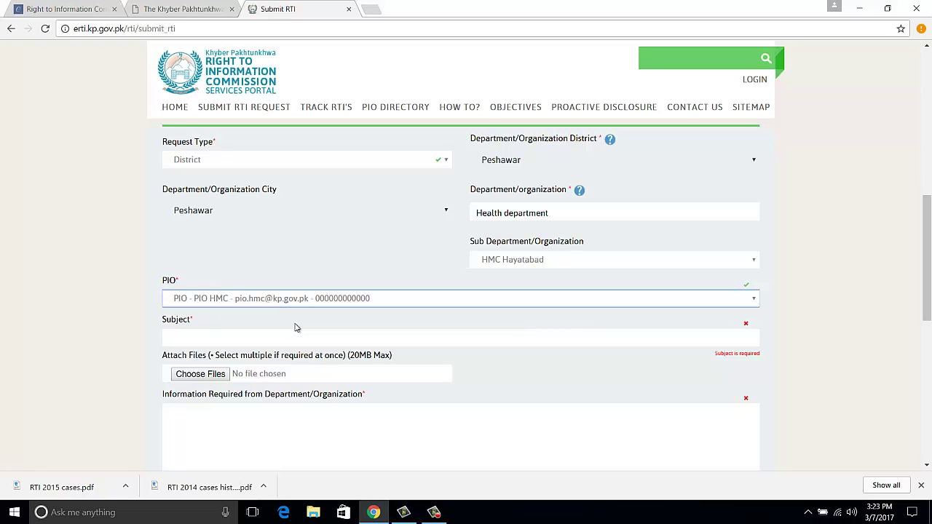
# Step: Enter "No of functianl and dysfunction equipment" as the subject of the RTI request
pyautogui.click(353, 342)
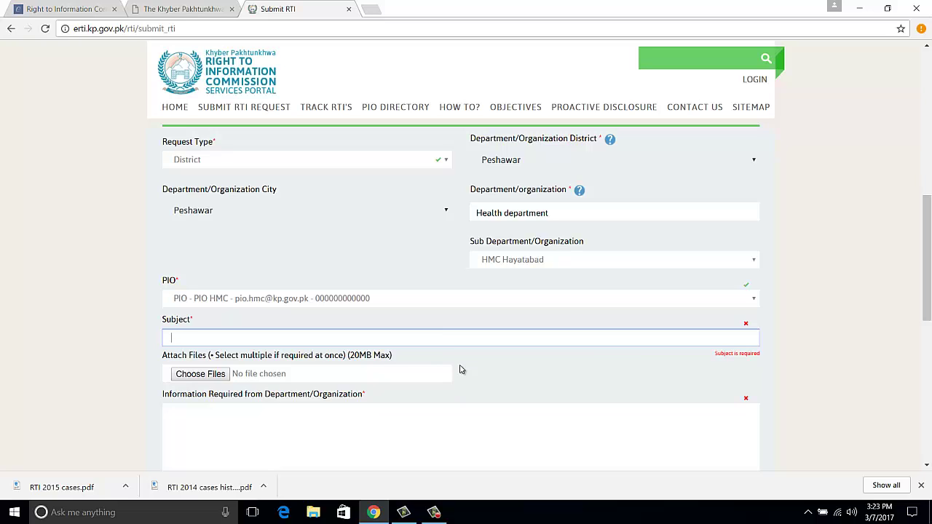
pyautogui.write('Nno d')
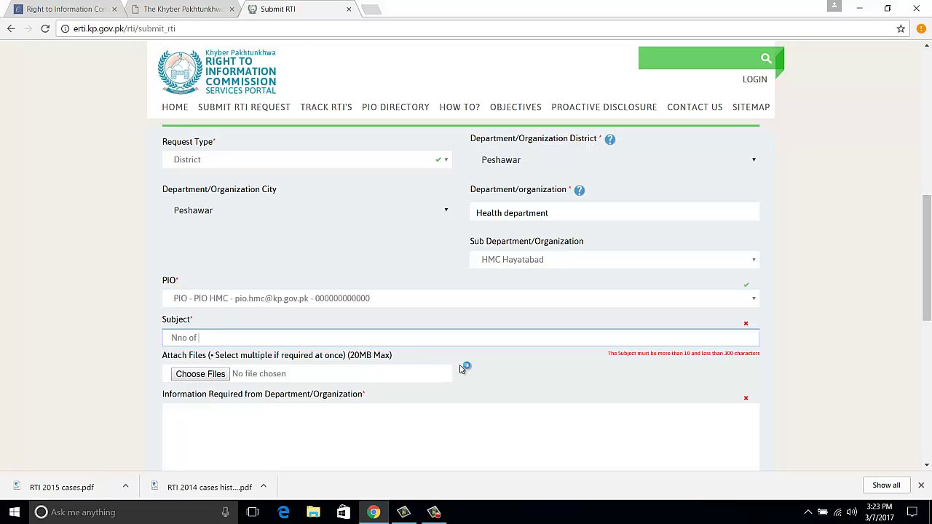
pyautogui.press('BackSpace')
pyautogui.write('fun')
pyautogui.press('BackSpace')
pyautogui.press('BackSpace')
pyautogui.press('BackSpace')
pyautogui.press('BackSpace')
pyautogui.press('BackSpace')
pyautogui.write('of functianl ')
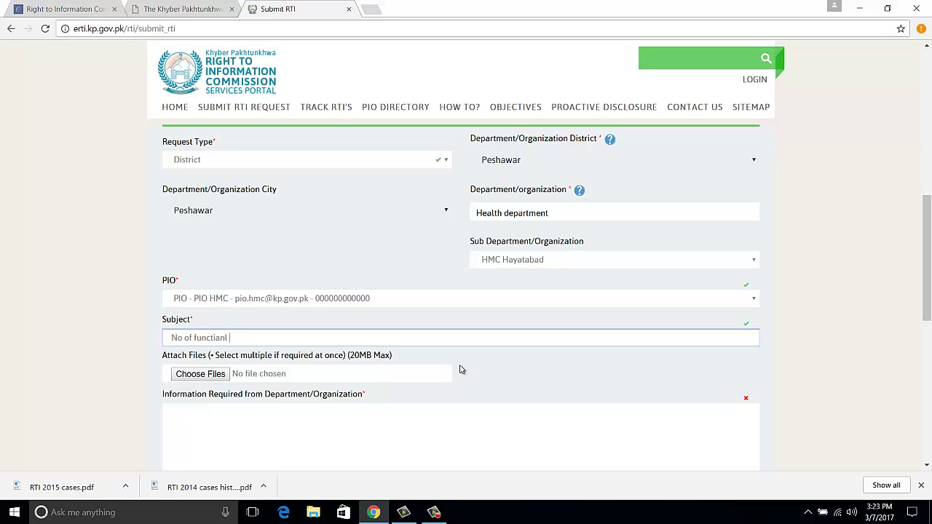
pyautogui.write('and dysfunction equipment')
pyautogui.press('Tab')
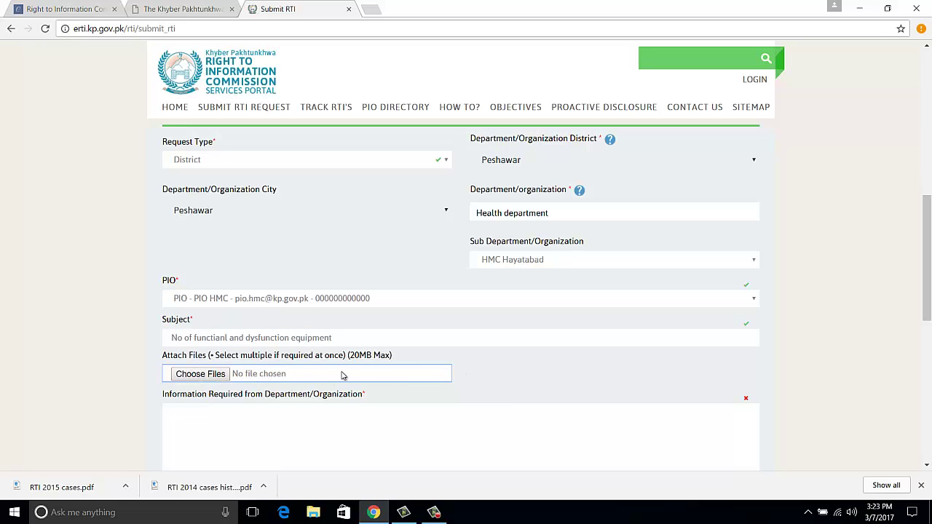
# Step: Enter "I need this and this and this.." as the information required from the department, without attaching any files
pyautogui.scroll(-1, 393, 385)
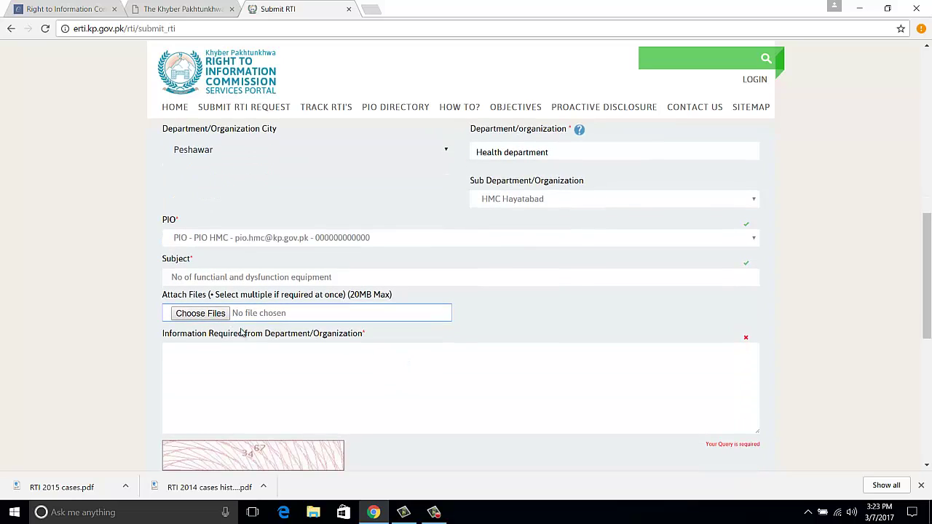
pyautogui.click(300, 364)
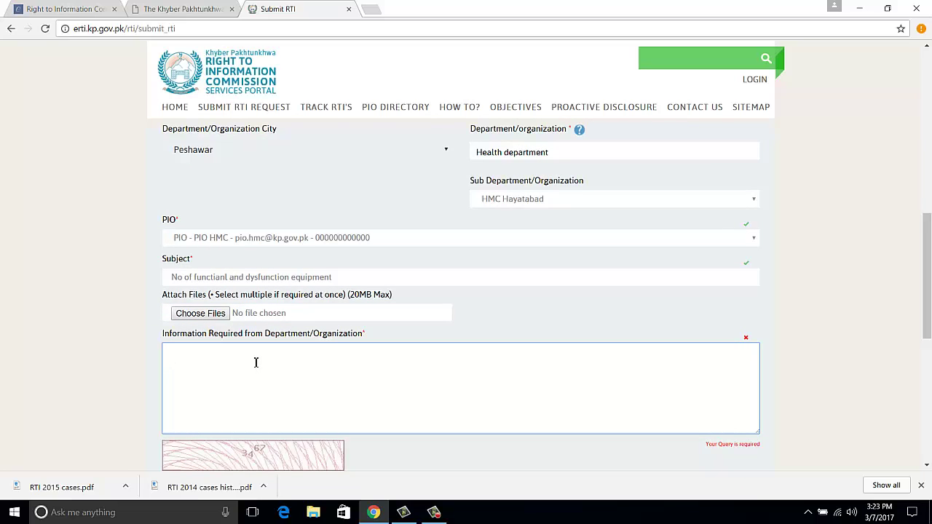
pyautogui.scroll(-1, 306, 364)
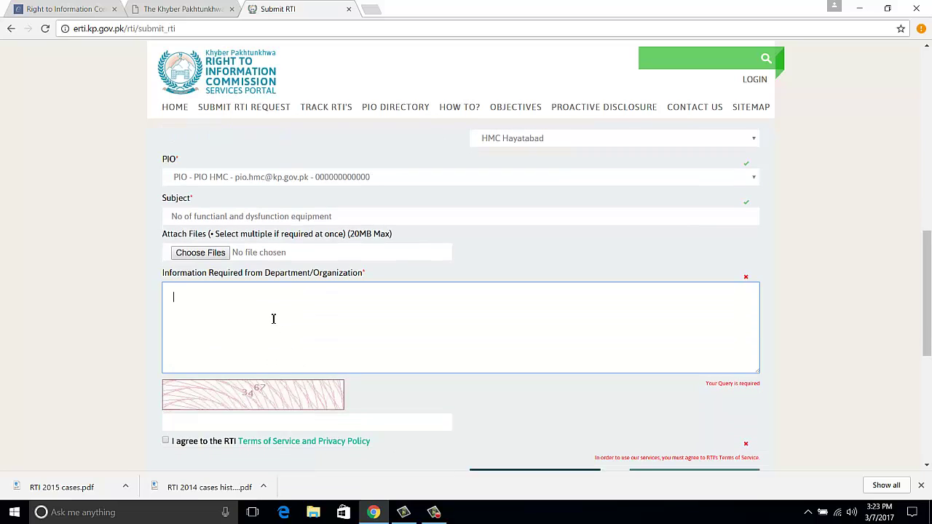
pyautogui.click(345, 218)
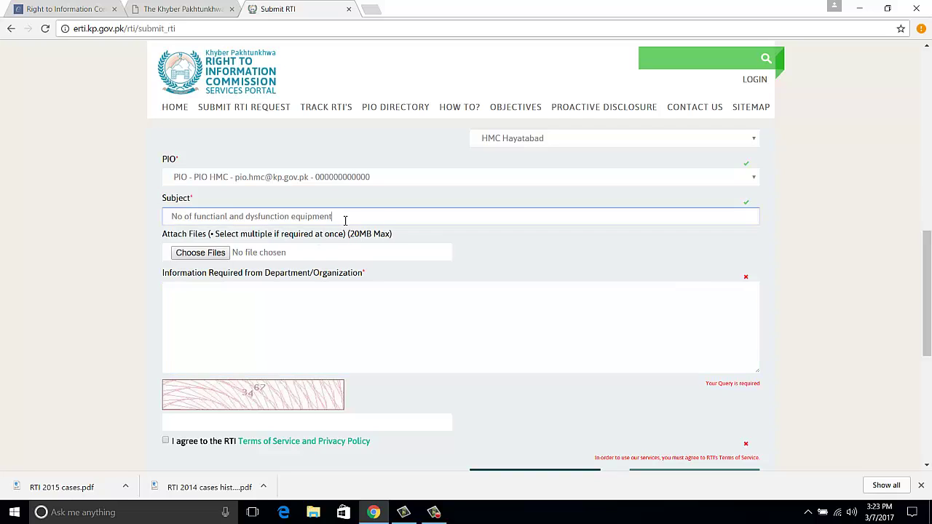
pyautogui.tripleClick(345, 219)
pyautogui.click(324, 311)
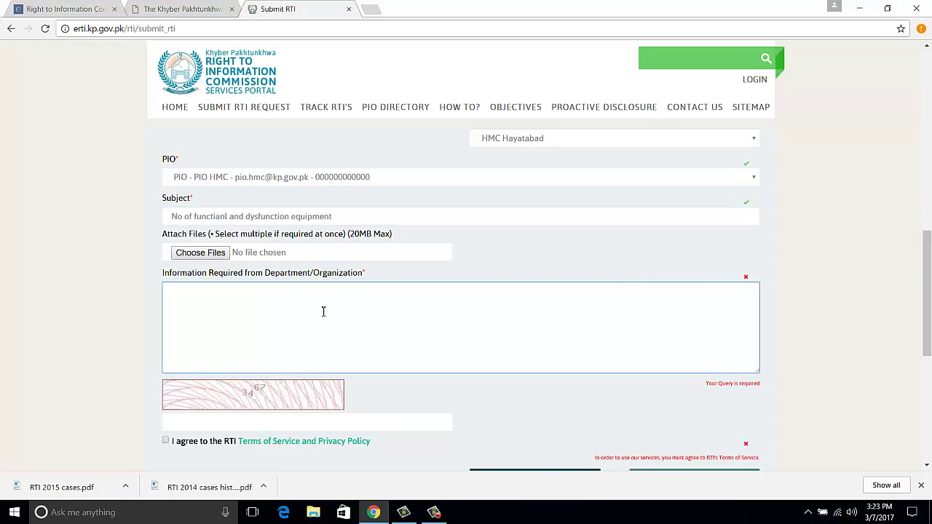
pyautogui.write('I need this and')
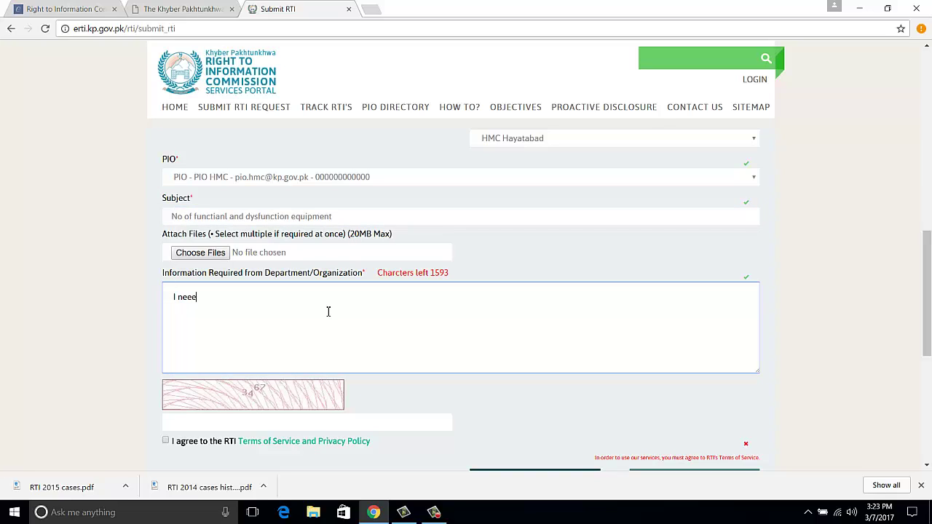
pyautogui.write(' this and this..')
pyautogui.press('Return')
# Step: Agree to the RTI Terms of Service and Privacy Policy and submit the request, leaving the captcha blank
pyautogui.scroll(-1, 433, 331)
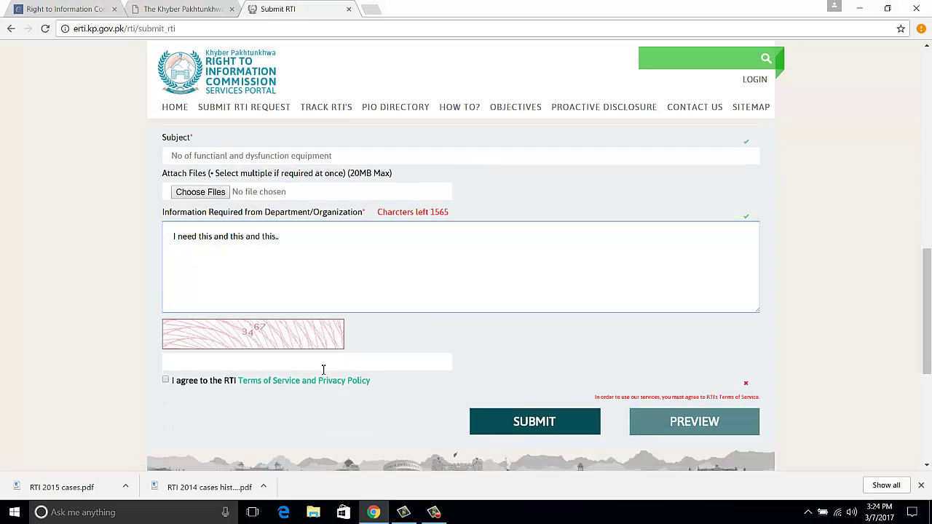
pyautogui.click(284, 361)
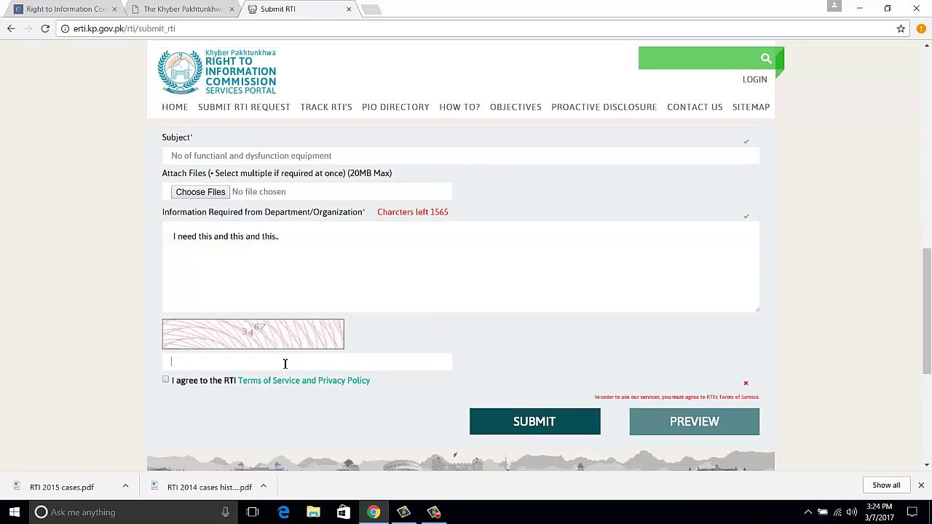
pyautogui.click(165, 380)
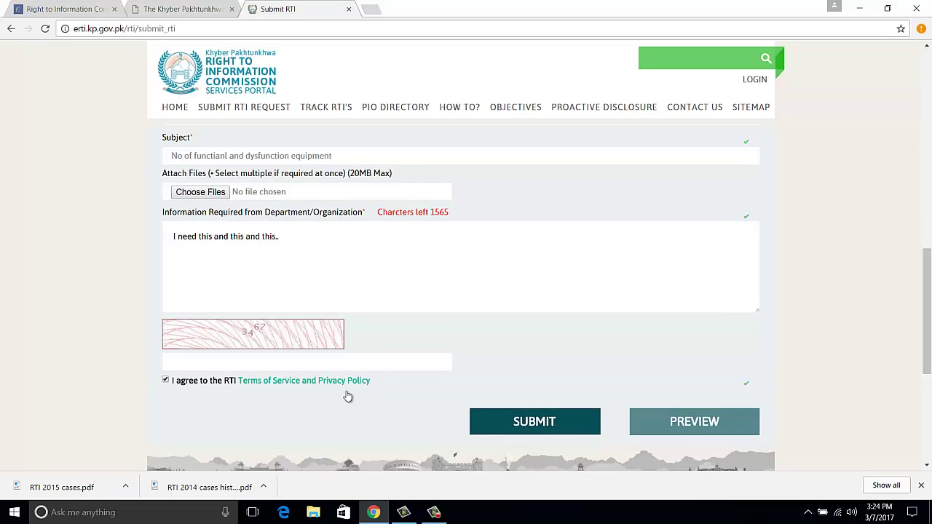
pyautogui.click(542, 438)
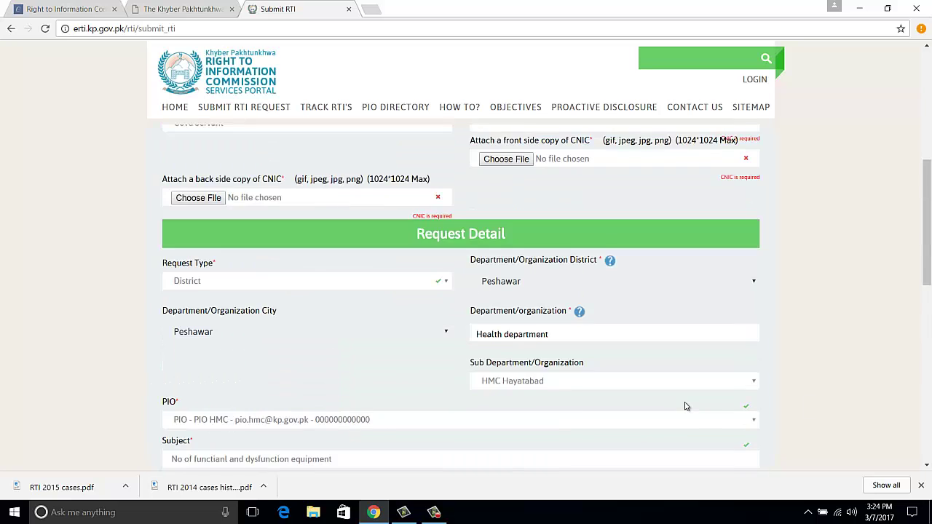
# Step: Review the whole request form, from the requester information and CNIC attachments to the request details and submission options
pyautogui.scroll(-12, 686, 407)
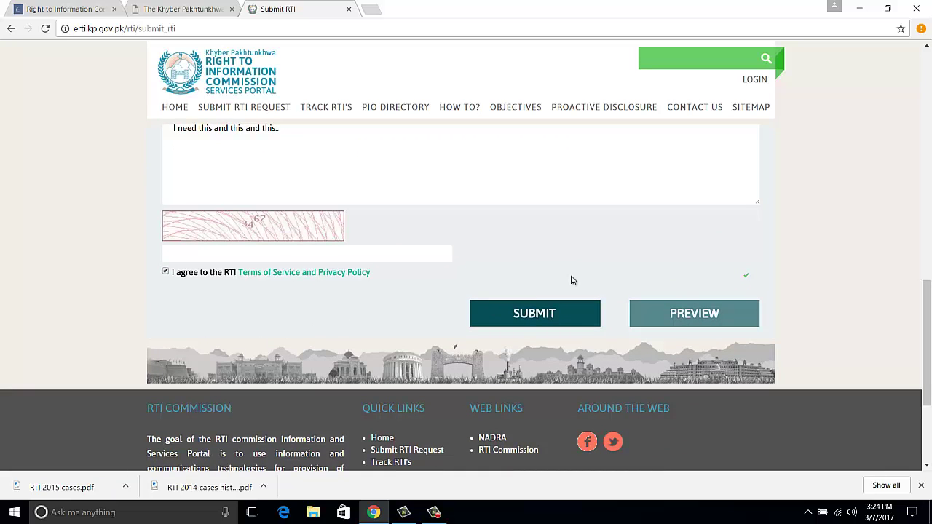
pyautogui.scroll(12, 578, 291)
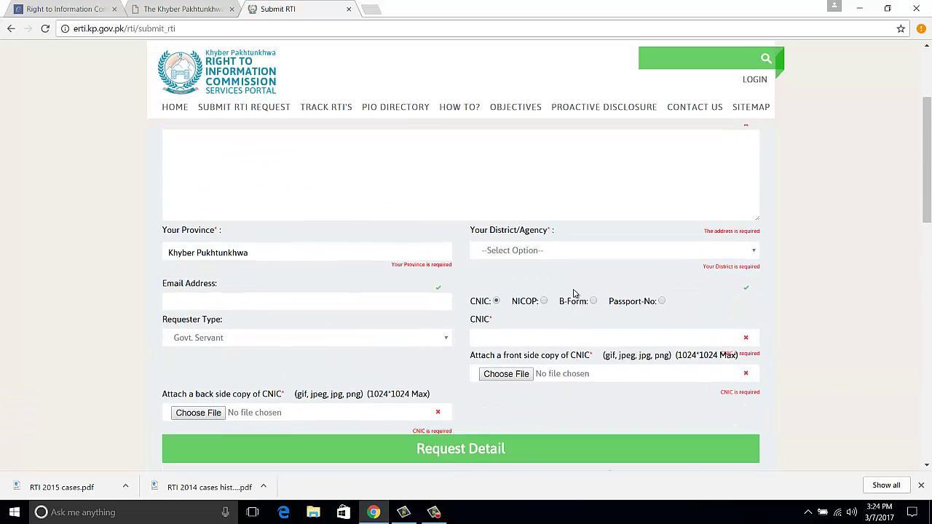
pyautogui.scroll(-15, 570, 294)
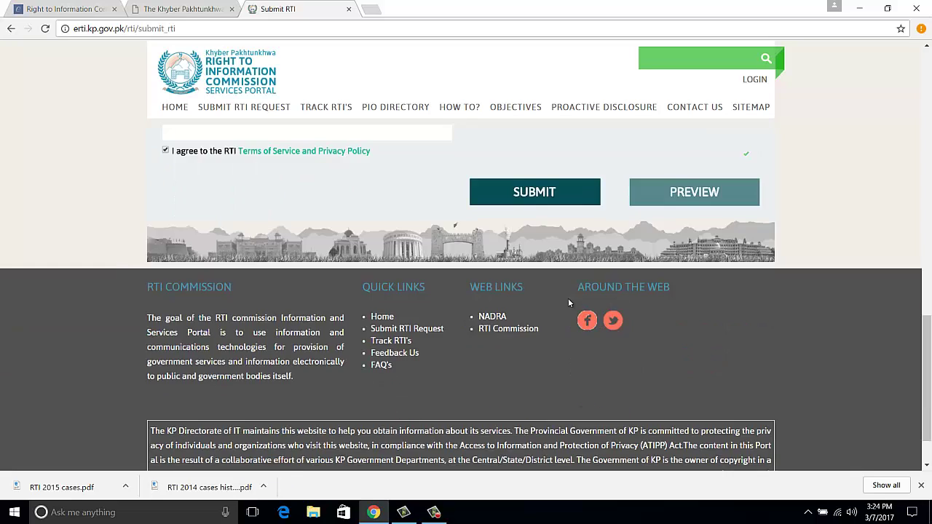
pyautogui.scroll(8, 569, 297)
pyautogui.scroll(8, 570, 300)
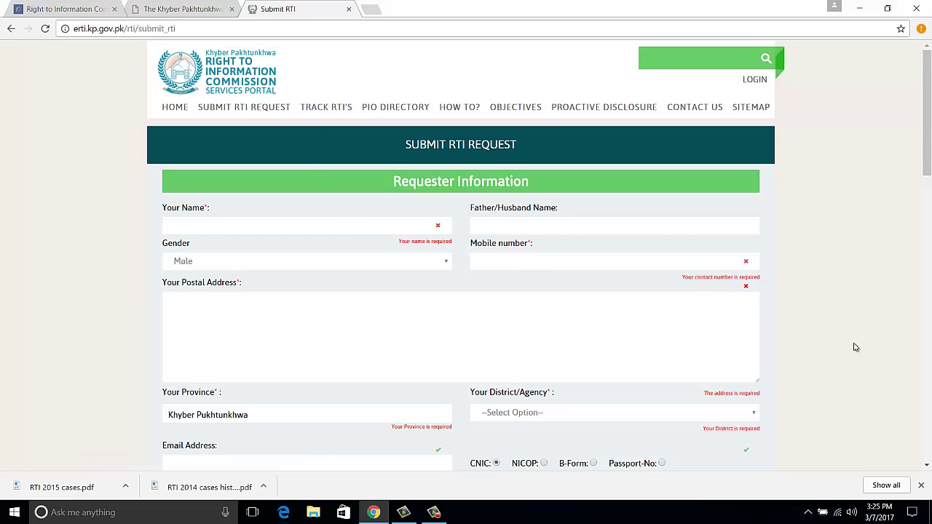
pyautogui.scroll(-15, 855, 351)
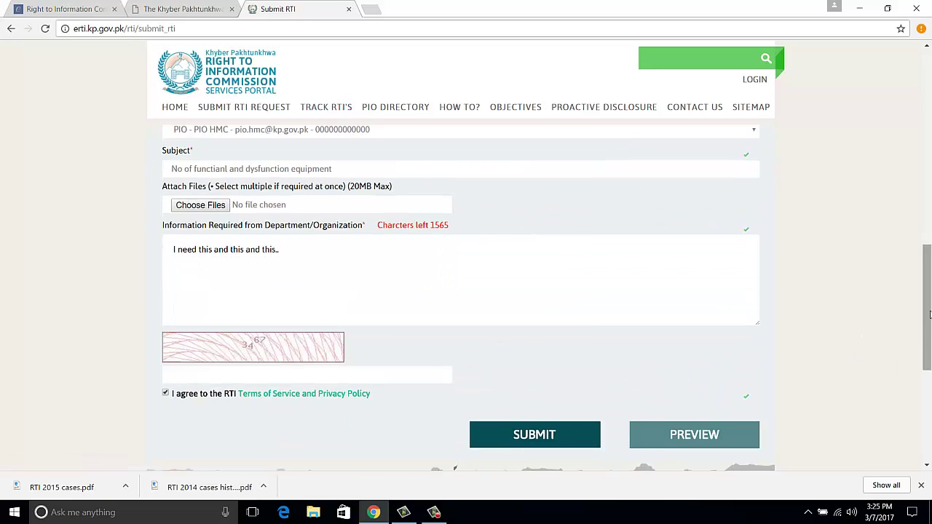
pyautogui.moveTo(930, 314); pyautogui.dragTo(930, 111)
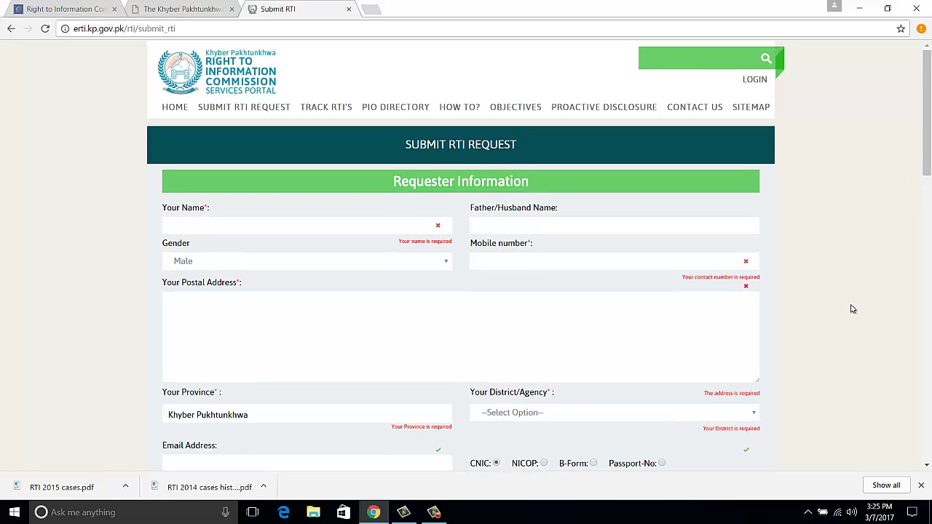
# Step: Open the portal's page for tracking a submitted RTI request
pyautogui.moveTo(928, 121); pyautogui.dragTo(914, 84)
pyautogui.click(334, 114)
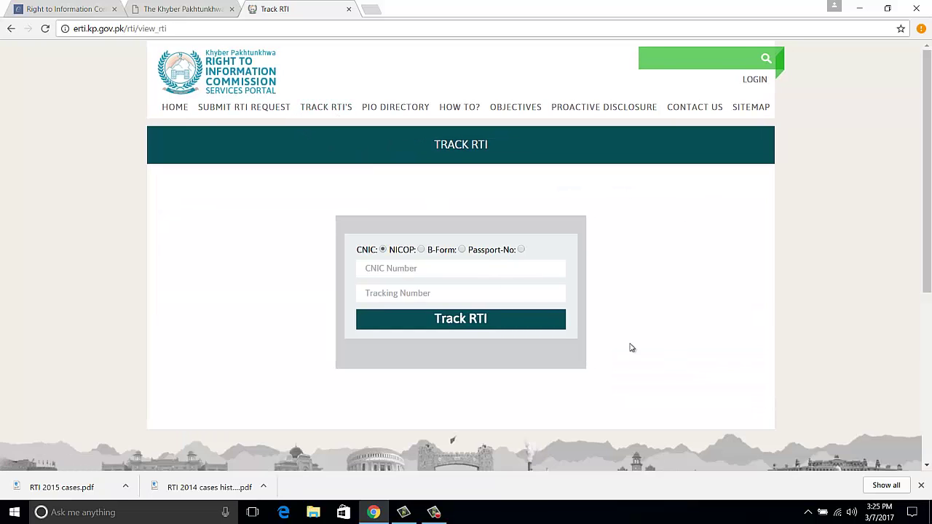
# Step: Examine the CNIC number and tracking number fields of the Track RTI form
pyautogui.click(431, 269)
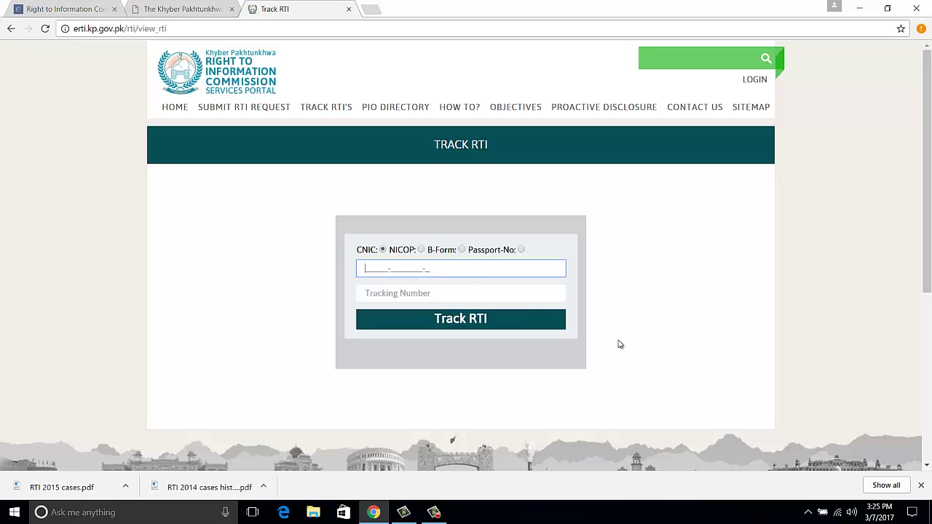
pyautogui.click(466, 302)
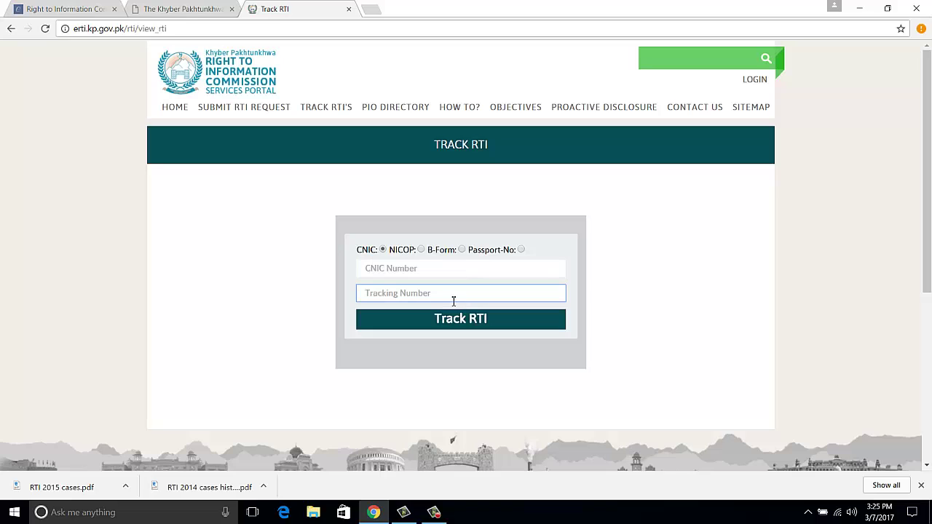
pyautogui.click(435, 274)
pyautogui.click(444, 297)
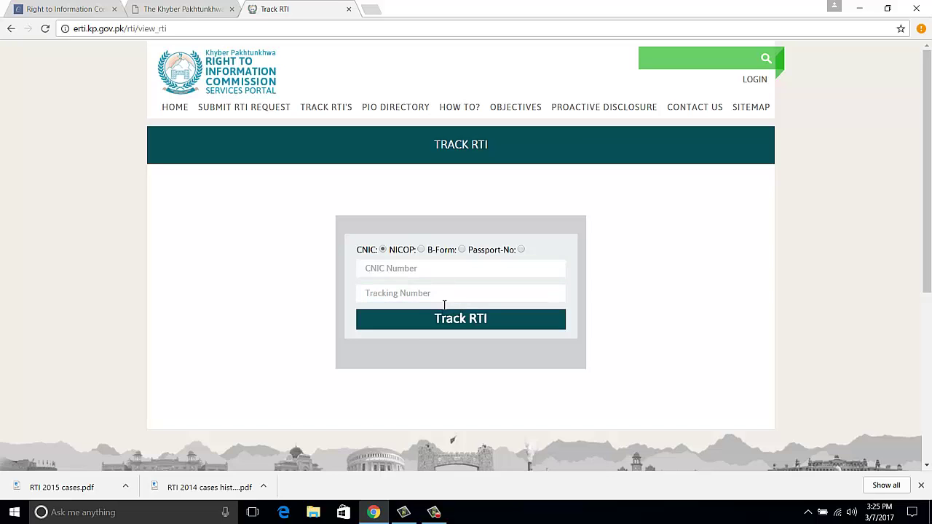
pyautogui.click(420, 271)
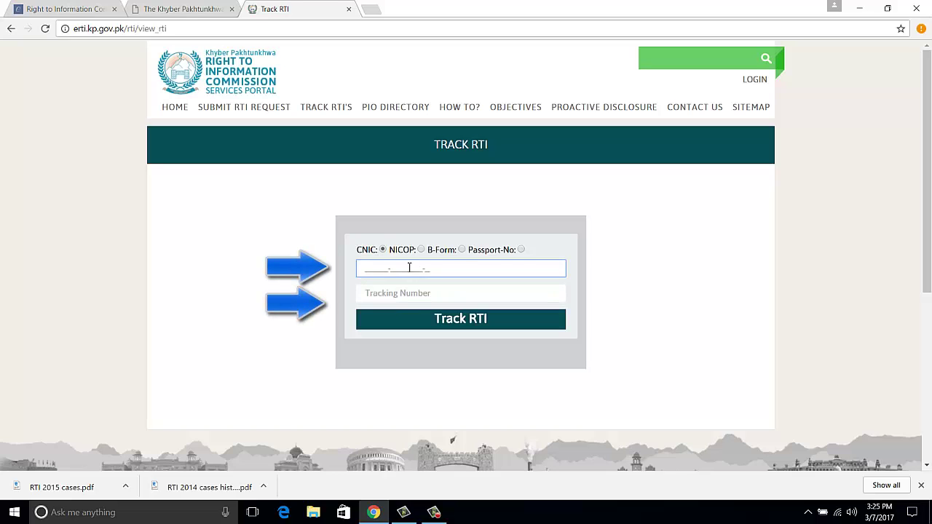
# Step: Choose Passport-No as the identification type and try to track the request with both fields blank
pyautogui.click(522, 249)
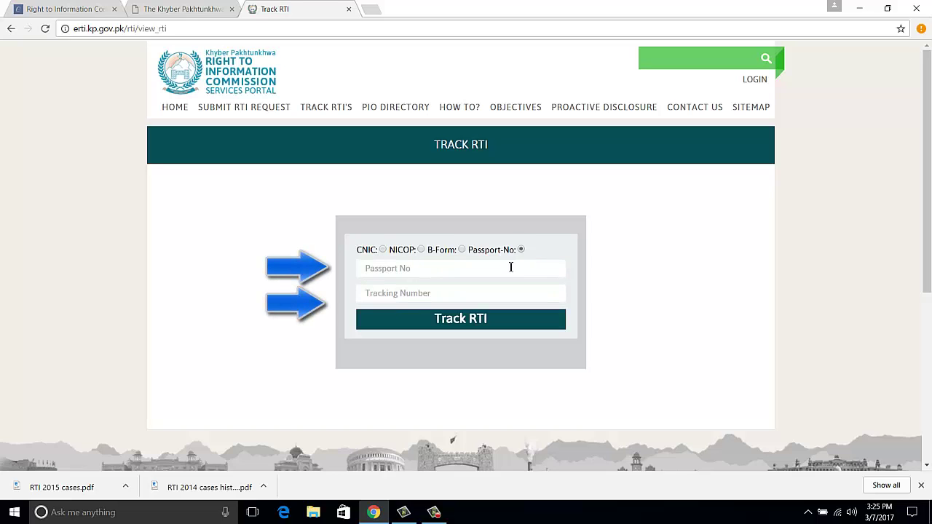
pyautogui.click(464, 294)
pyautogui.click(426, 273)
pyautogui.click(434, 295)
pyautogui.click(454, 321)
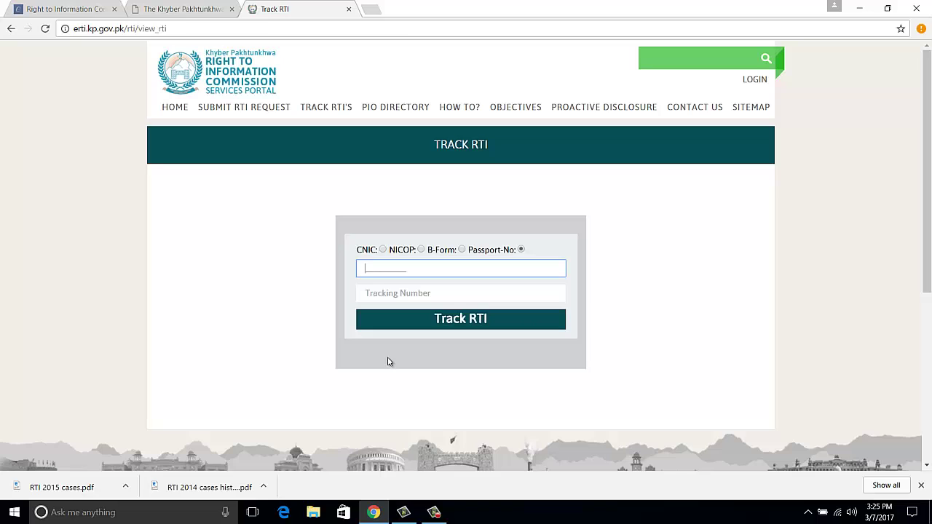
# Step: Enter the tracking number and try to track the request without a passport number
pyautogui.click(446, 294)
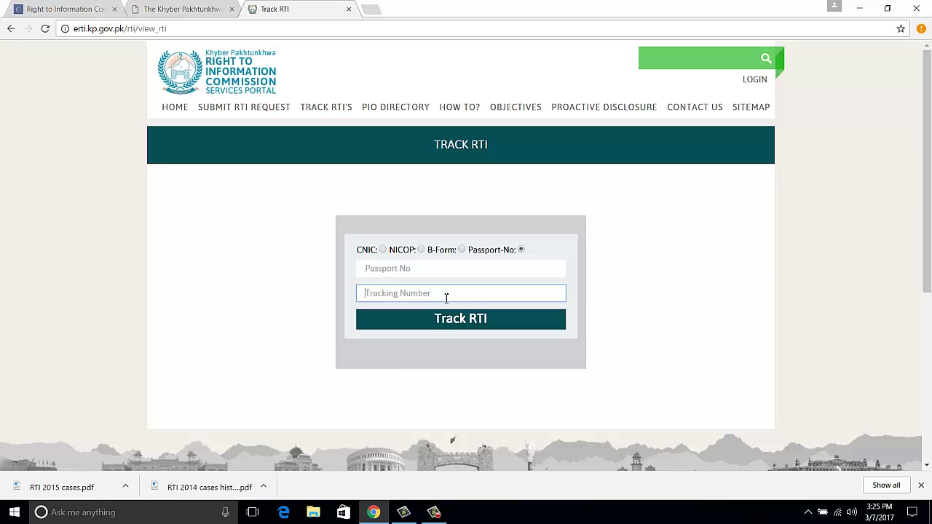
pyautogui.write('•')
pyautogui.click(466, 323)
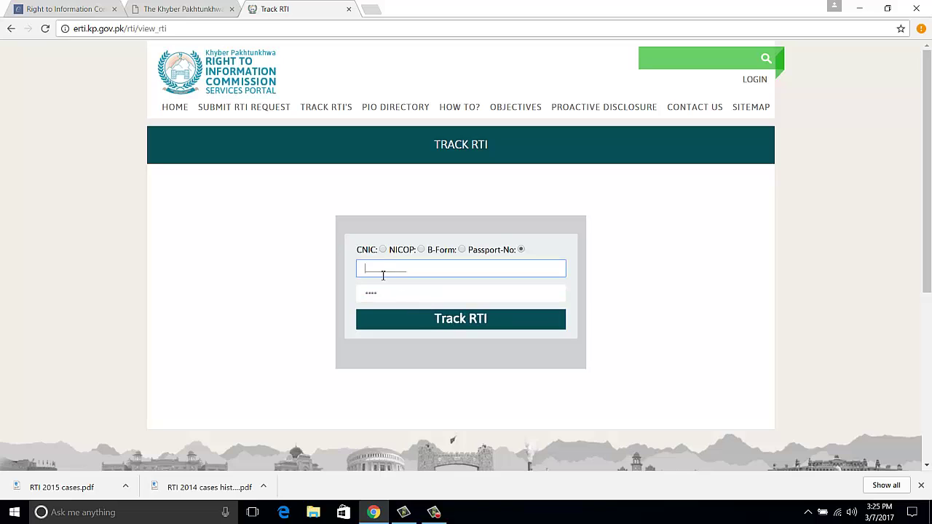
pyautogui.click(458, 318)
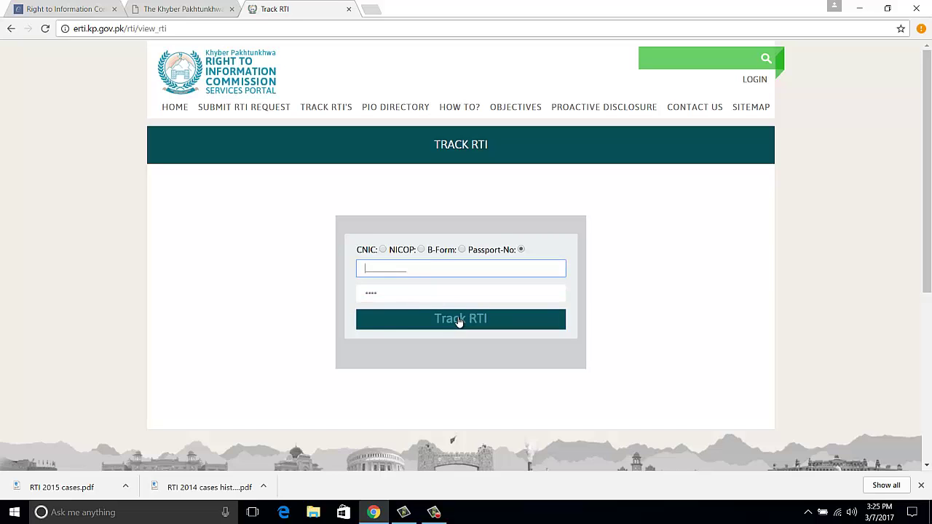
pyautogui.write('123')
pyautogui.doubleClick(391, 268)
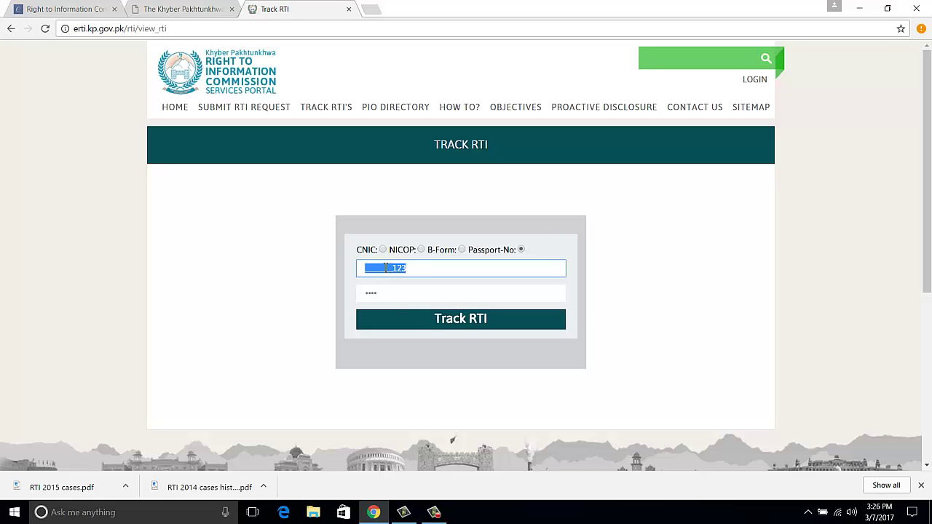
pyautogui.click(398, 269)
pyautogui.click(353, 270)
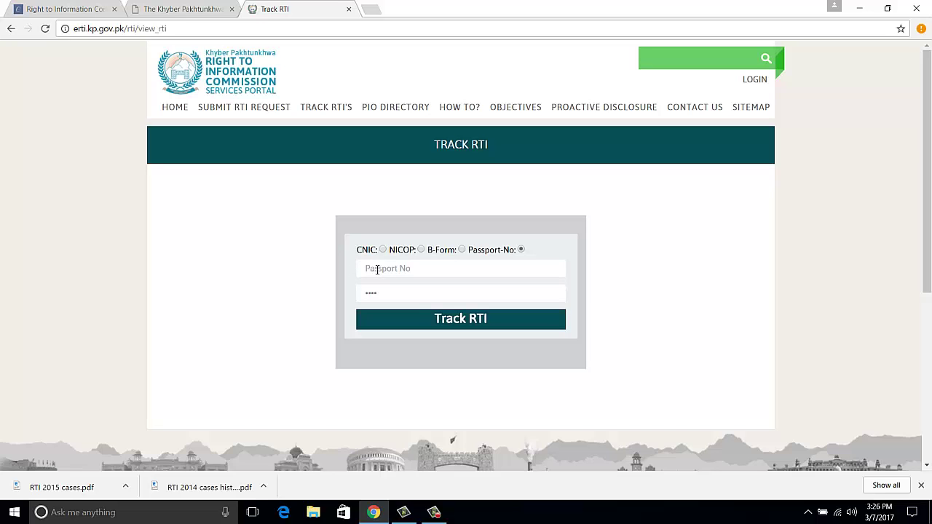
pyautogui.click(378, 269)
# Step: Choose CNIC as the identification type, enter the requester's CNIC number and track the request
pyautogui.click(383, 251)
pyautogui.click(383, 251)
pyautogui.click(381, 271)
pyautogui.write('11111-1111111-1')
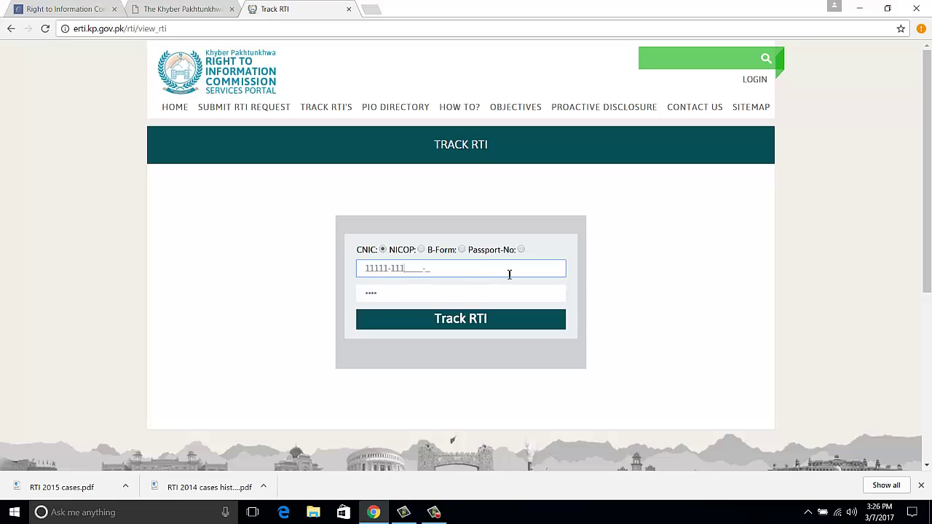
pyautogui.click(480, 320)
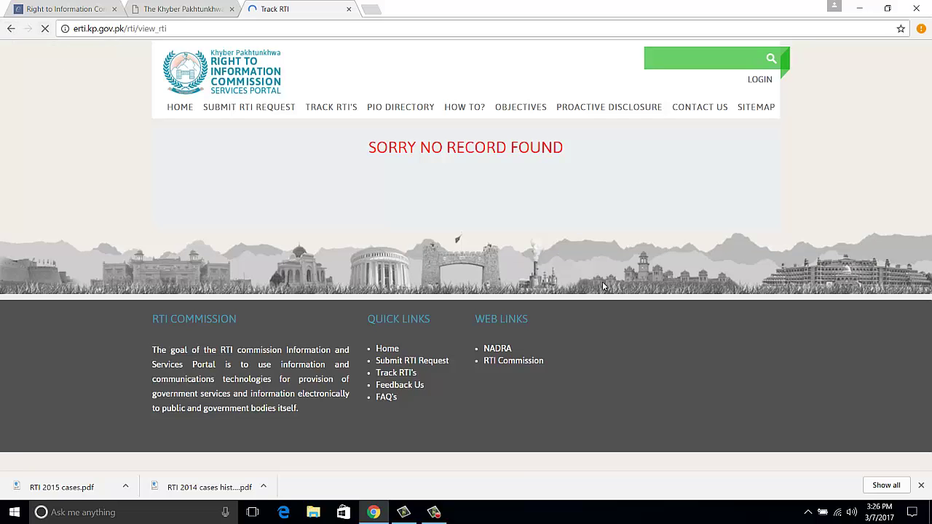
# Step: Return from the tracking result to the Track RTI form and look over the page
pyautogui.click(10, 29)
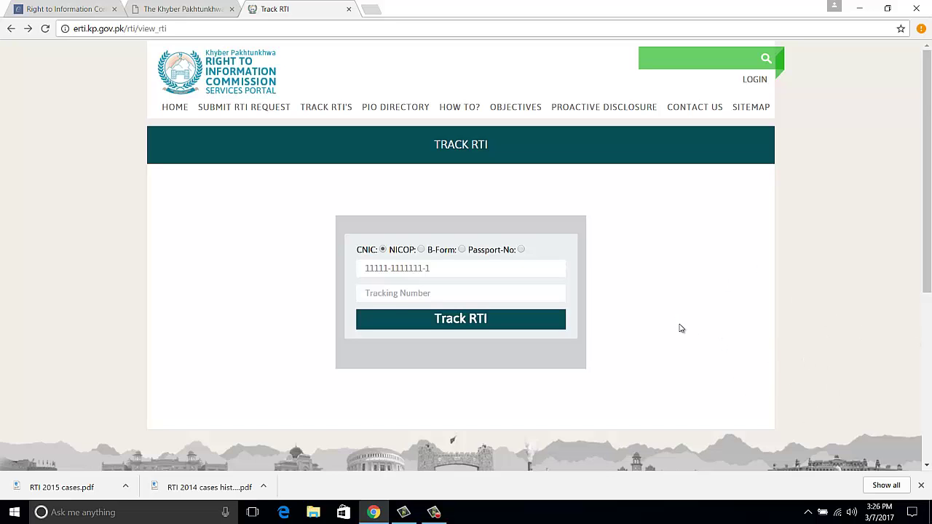
pyautogui.scroll(-5, 677, 327)
pyautogui.scroll(5, 684, 323)
# Step: Switch to the Khyber Pakhtunkhwa Right to Information Commission website and look through its home page
pyautogui.click(197, 9)
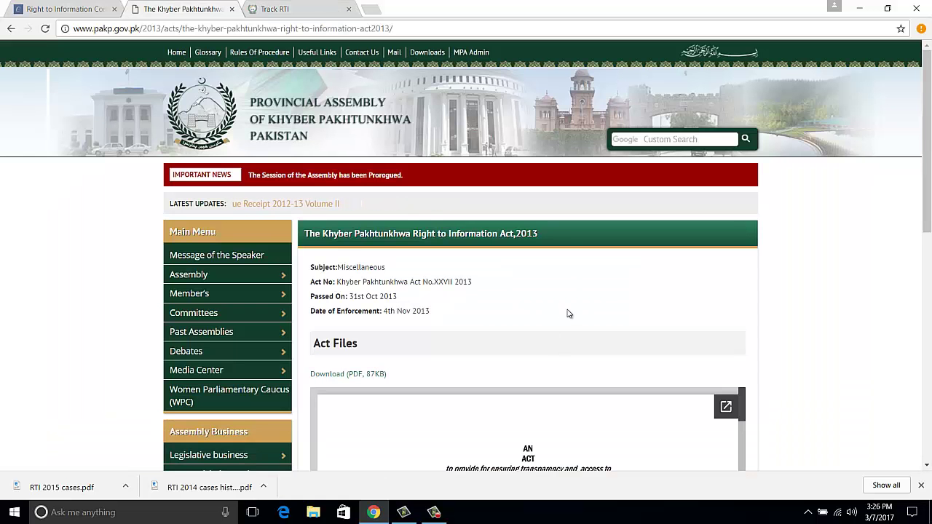
pyautogui.click(61, 11)
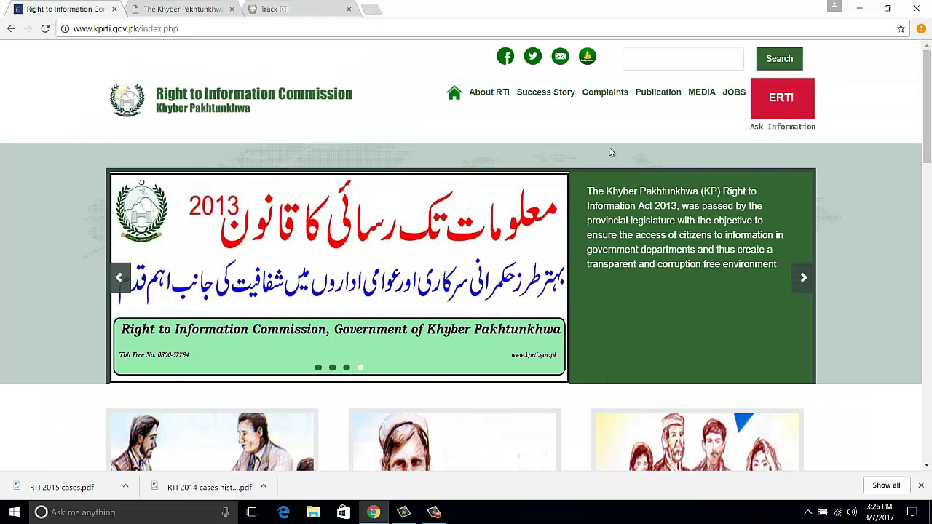
pyautogui.scroll(-12, 822, 315)
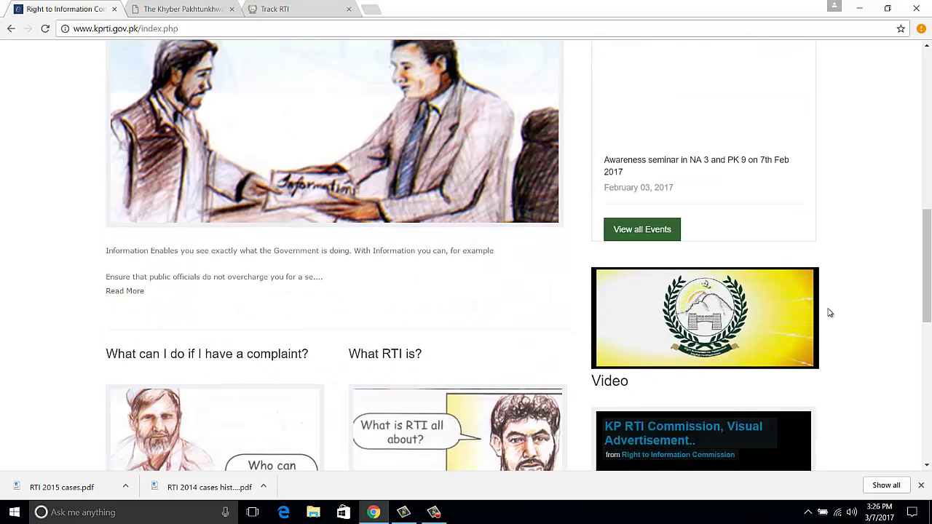
pyautogui.scroll(12, 868, 299)
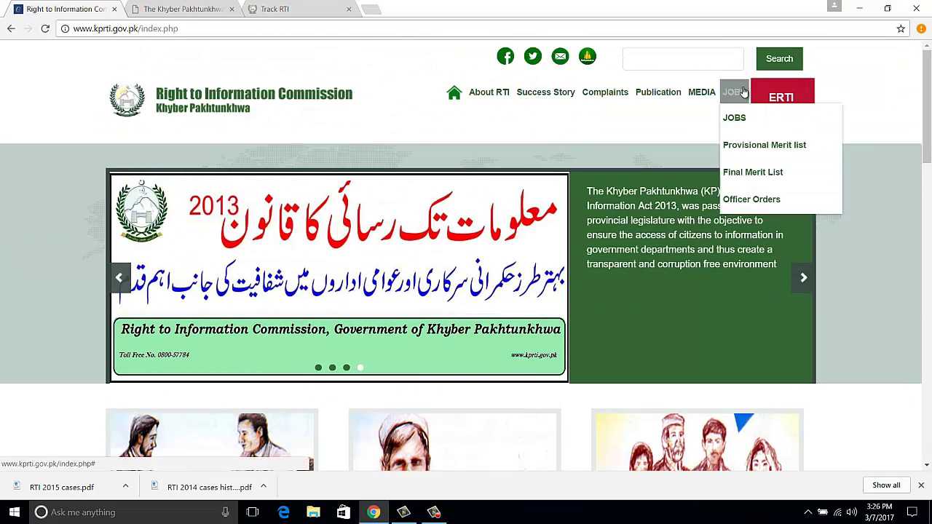
# Step: Open the Contact Us page from the About RTI section of the Commission's website
pyautogui.click(498, 95)
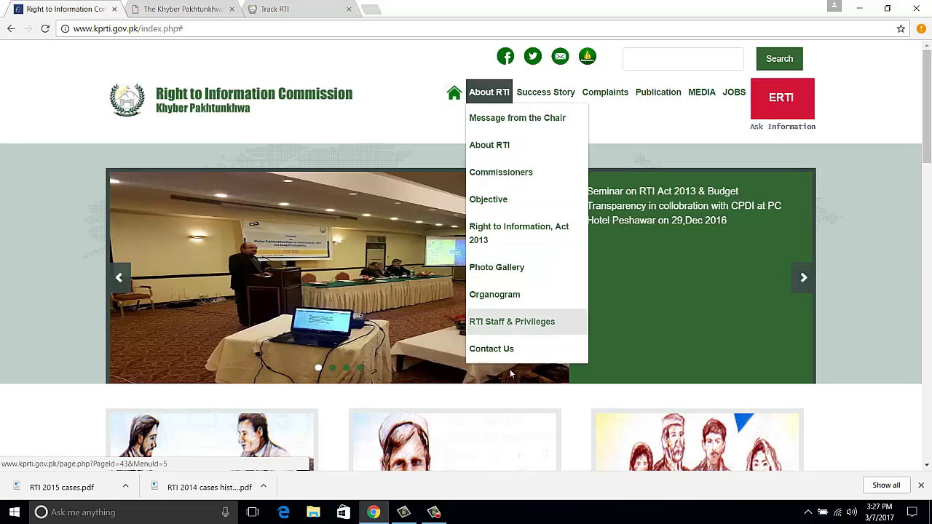
pyautogui.moveTo(494, 101)
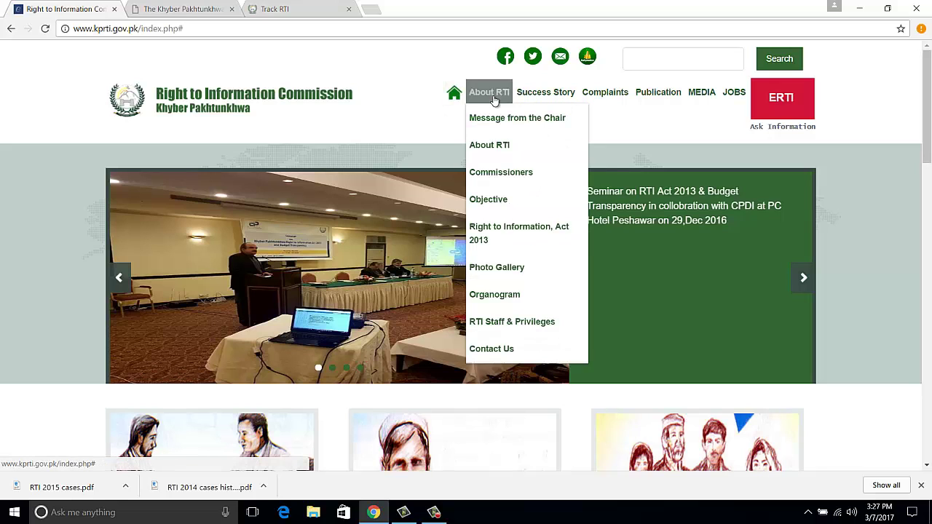
pyautogui.click(518, 352)
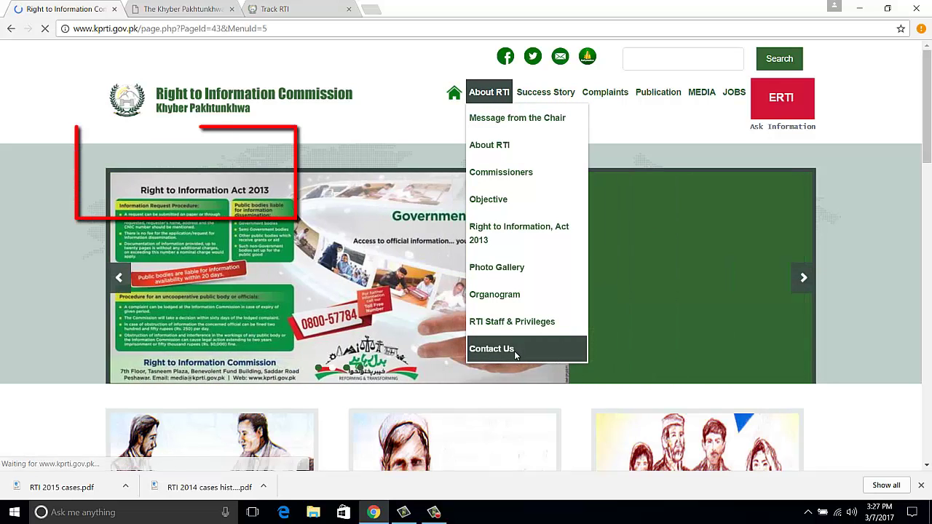
# Step: Review the Commission's address, e-mail and telephone details, highlighting the e-mail address for complaints
pyautogui.scroll(-5, 396, 348)
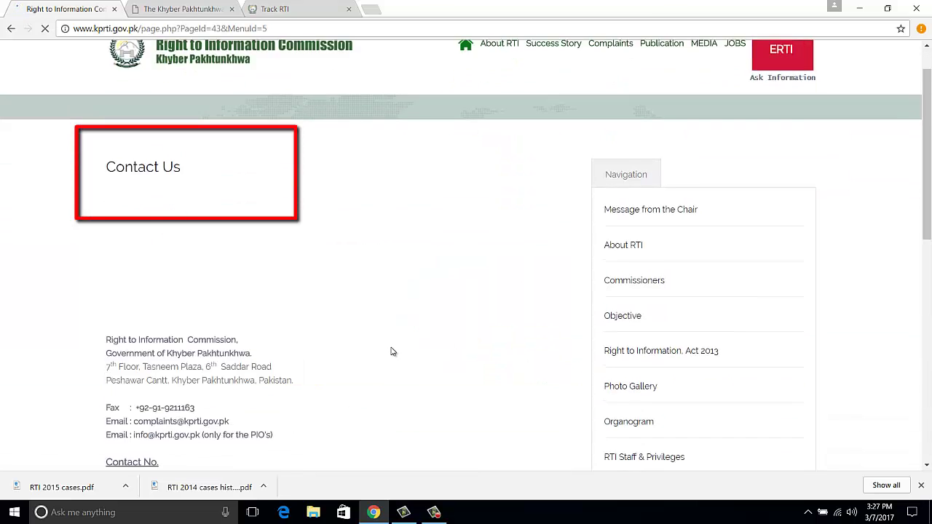
pyautogui.scroll(1, 391, 353)
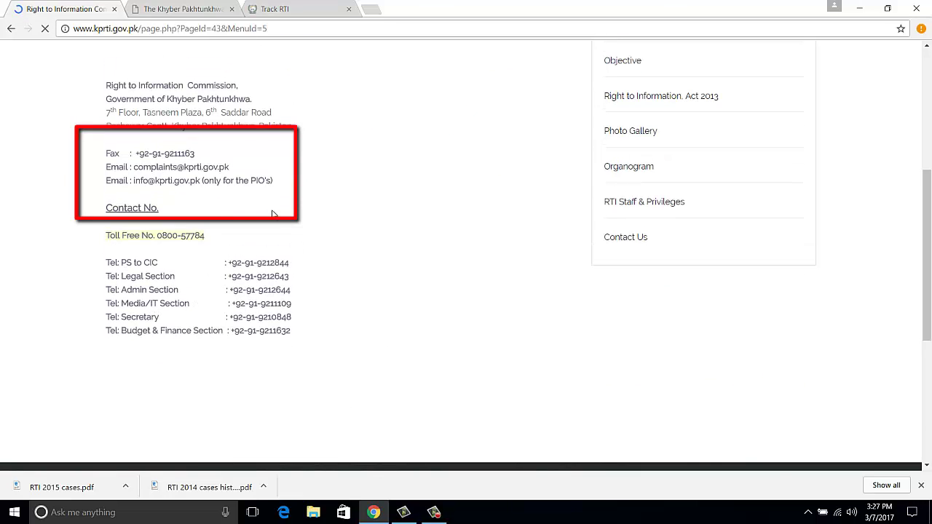
pyautogui.moveTo(248, 172); pyautogui.dragTo(132, 169)
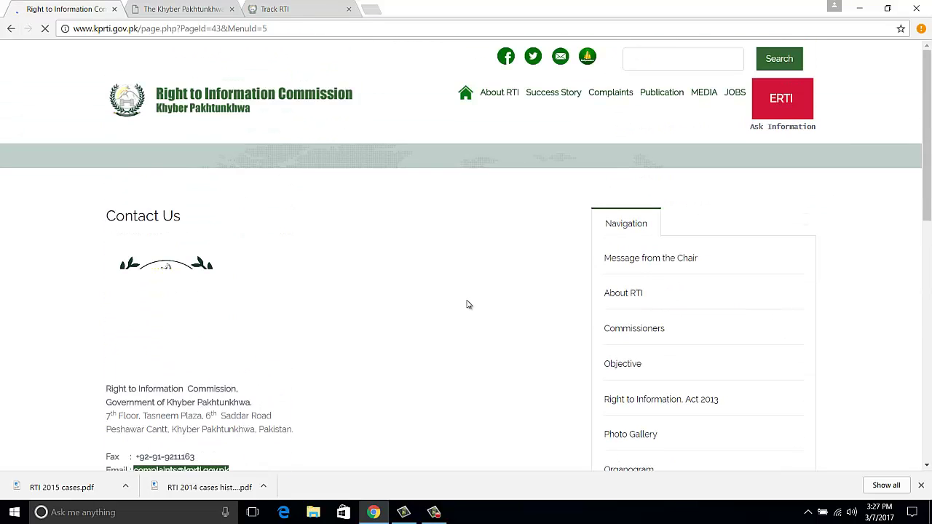
pyautogui.scroll(-3, 479, 317)
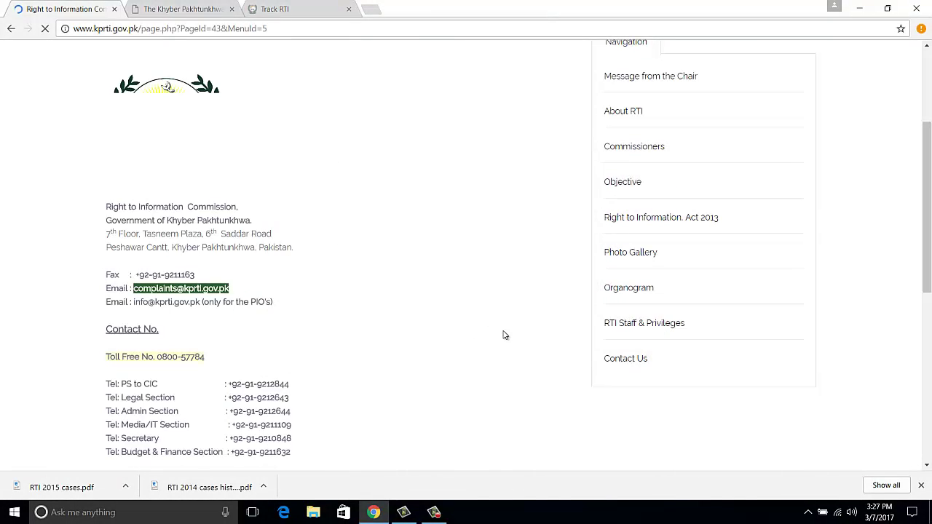
pyautogui.scroll(3, 504, 333)
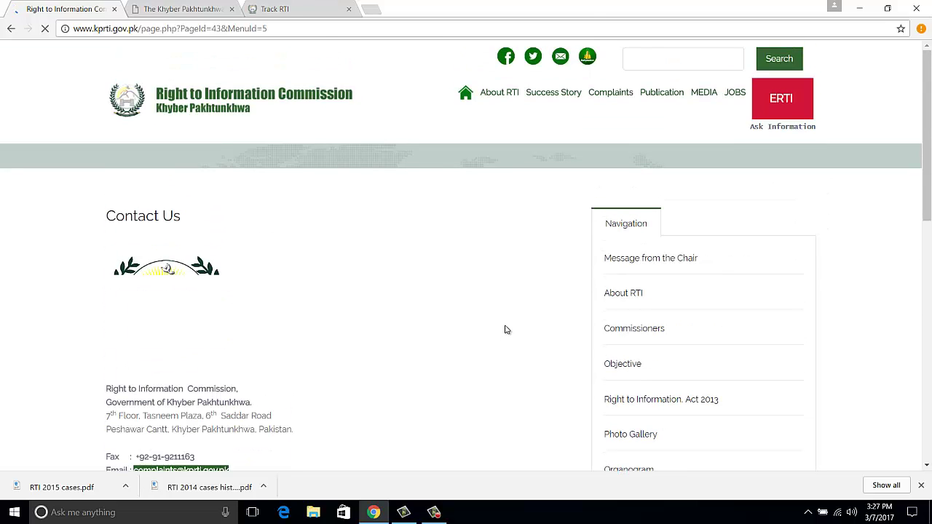